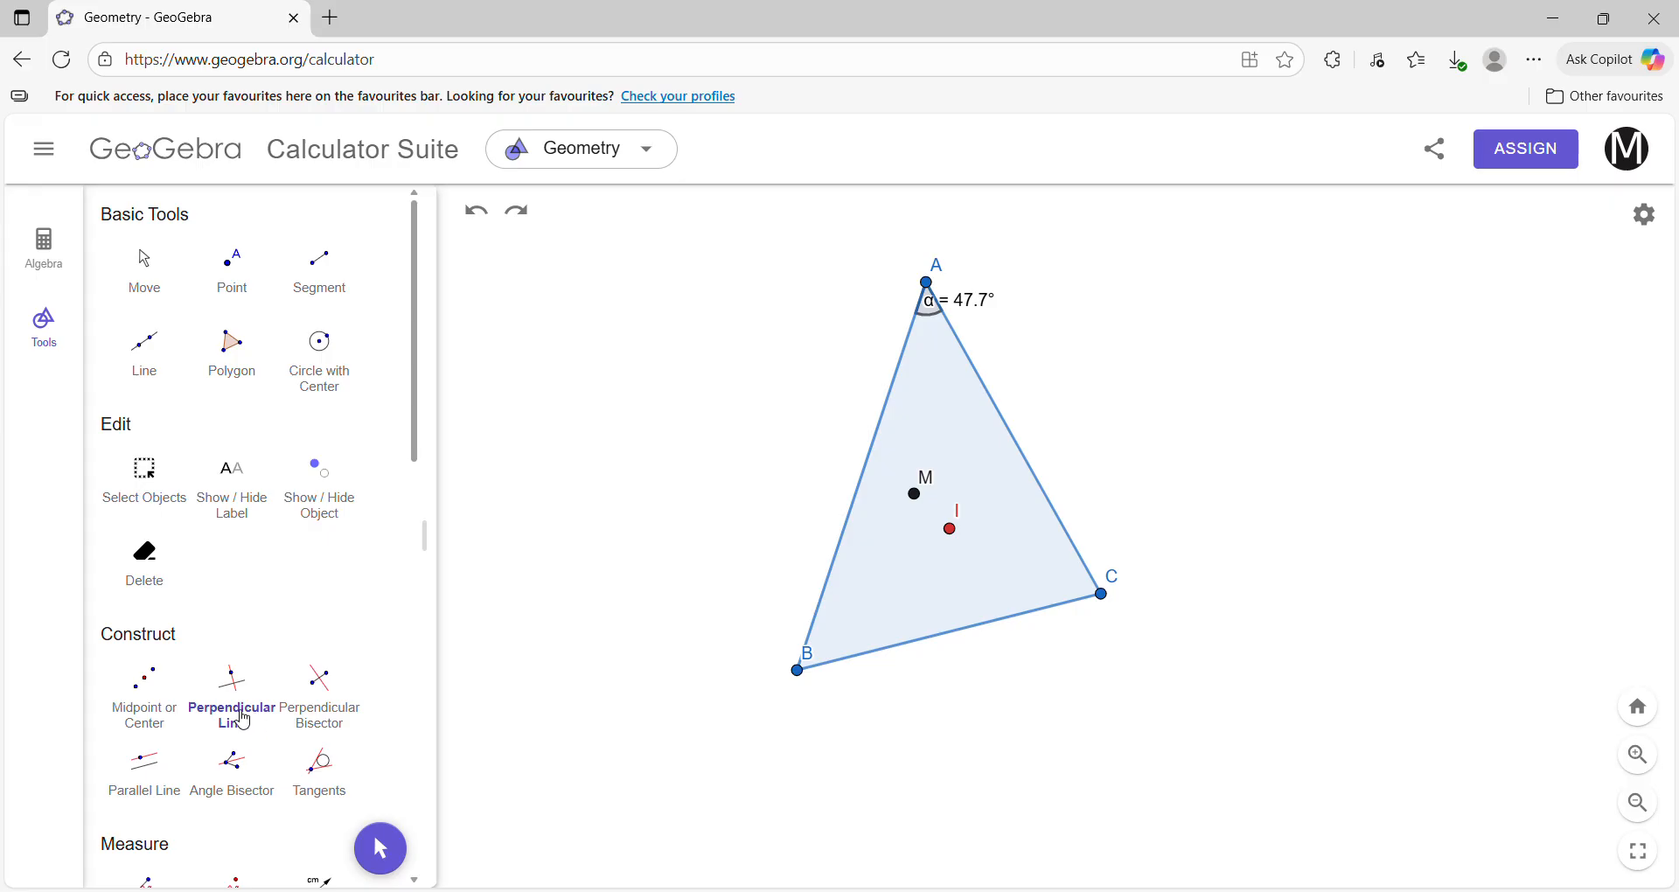
# Step: Construct the three altitudes of triangle ABC as perpendicular lines through each vertex to its opposite side, and place a point at their intersection
pyautogui.click(244, 719)
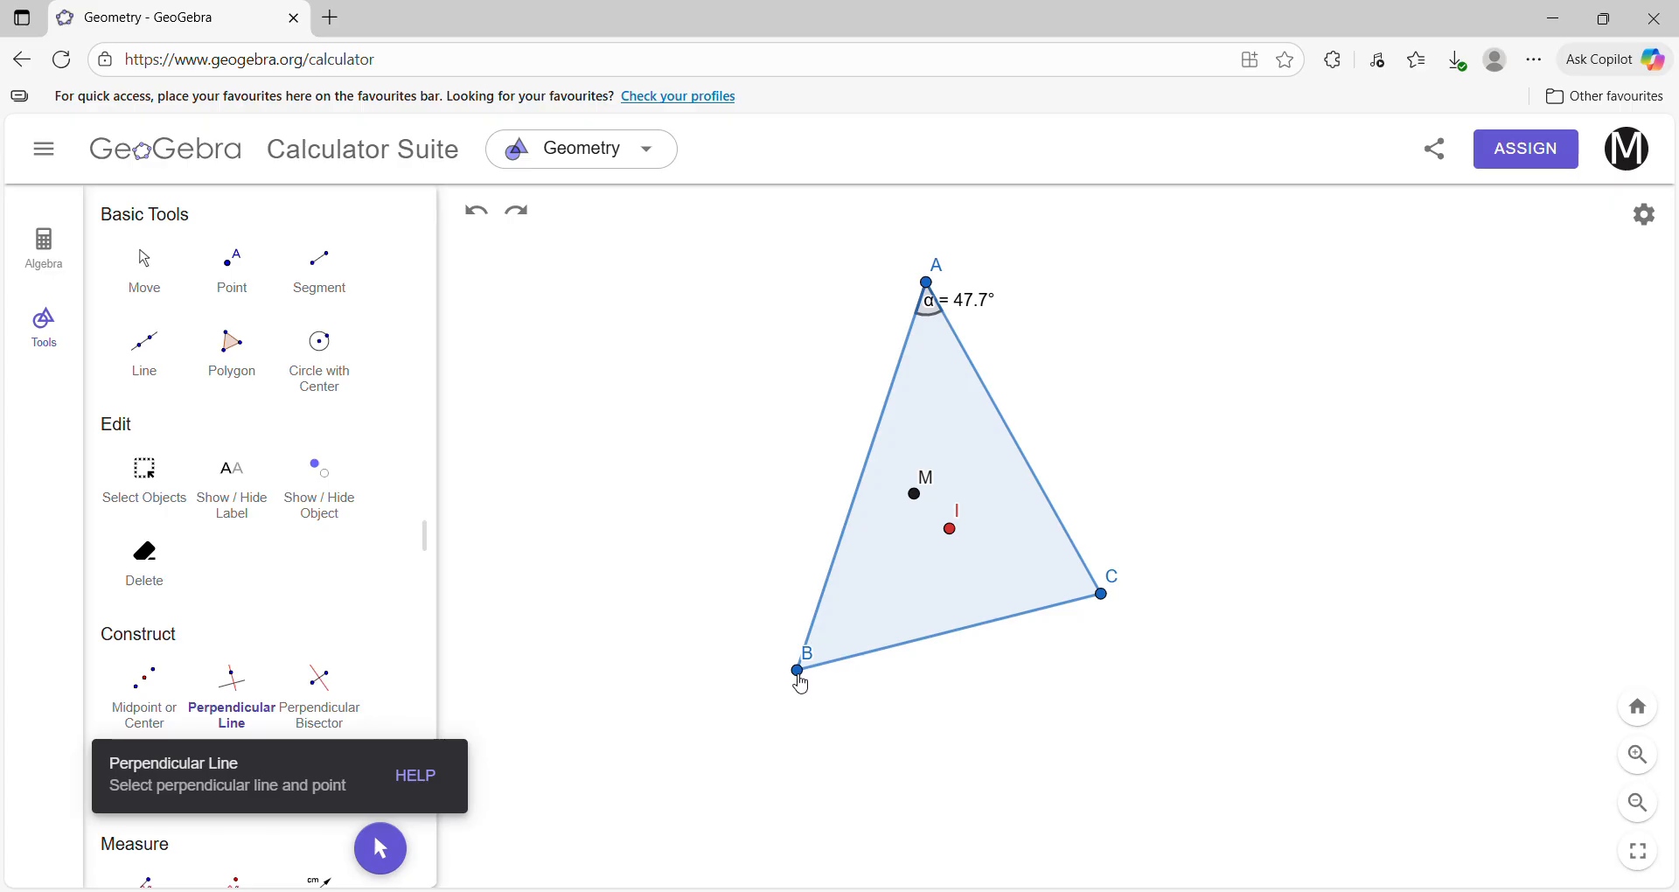
pyautogui.click(798, 673)
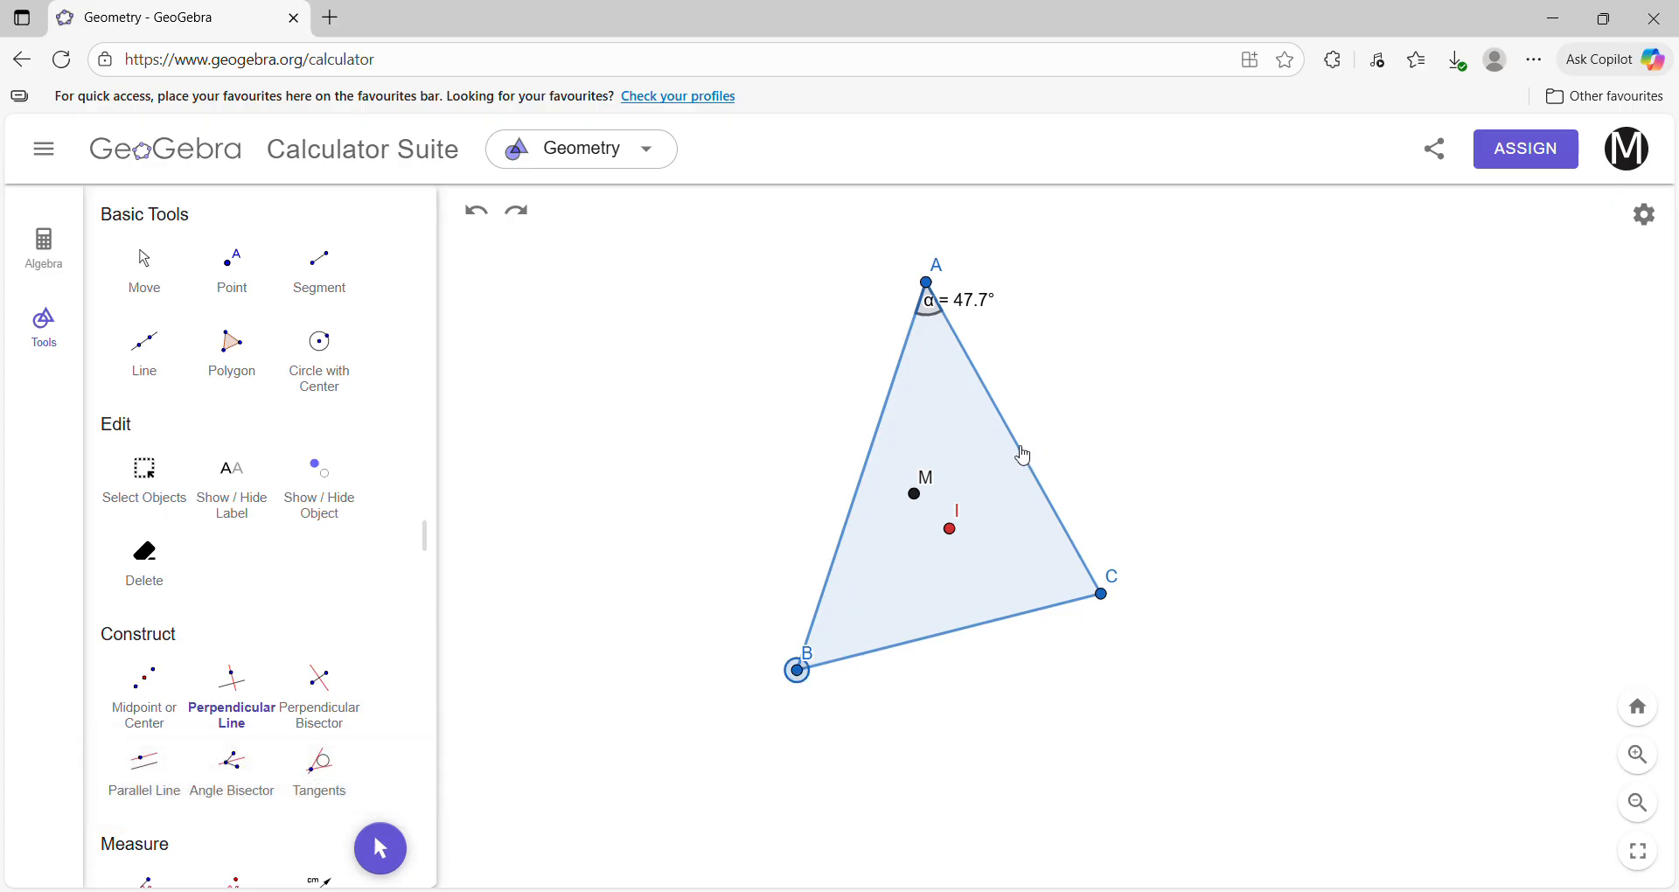
pyautogui.click(1022, 455)
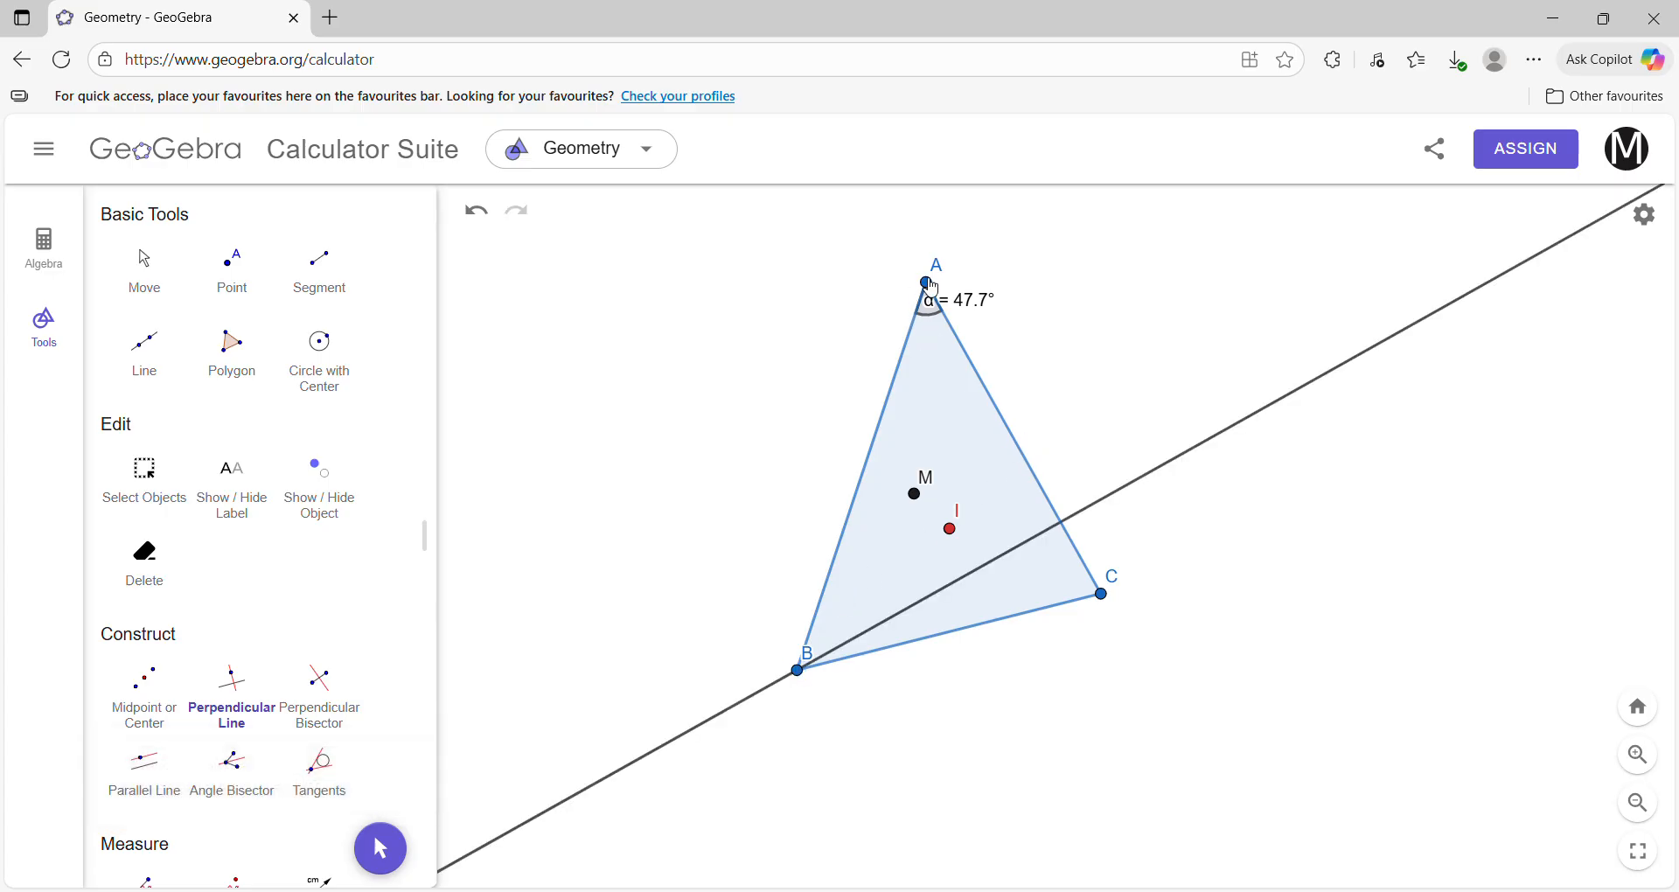
pyautogui.click(929, 285)
pyautogui.click(958, 630)
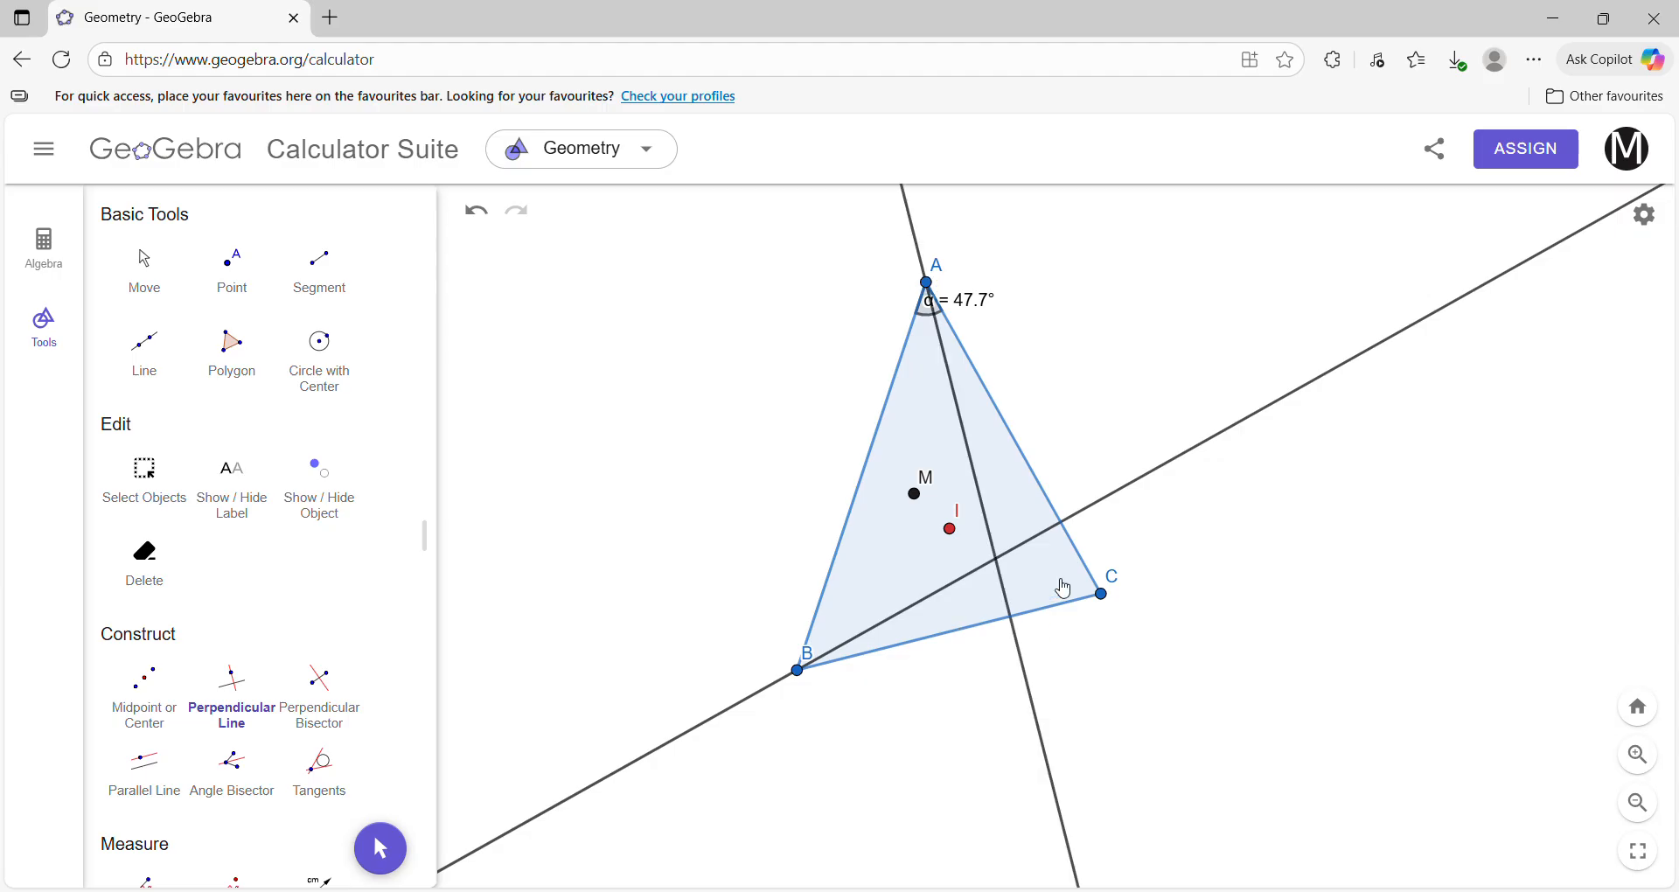
pyautogui.click(1102, 596)
pyautogui.click(855, 515)
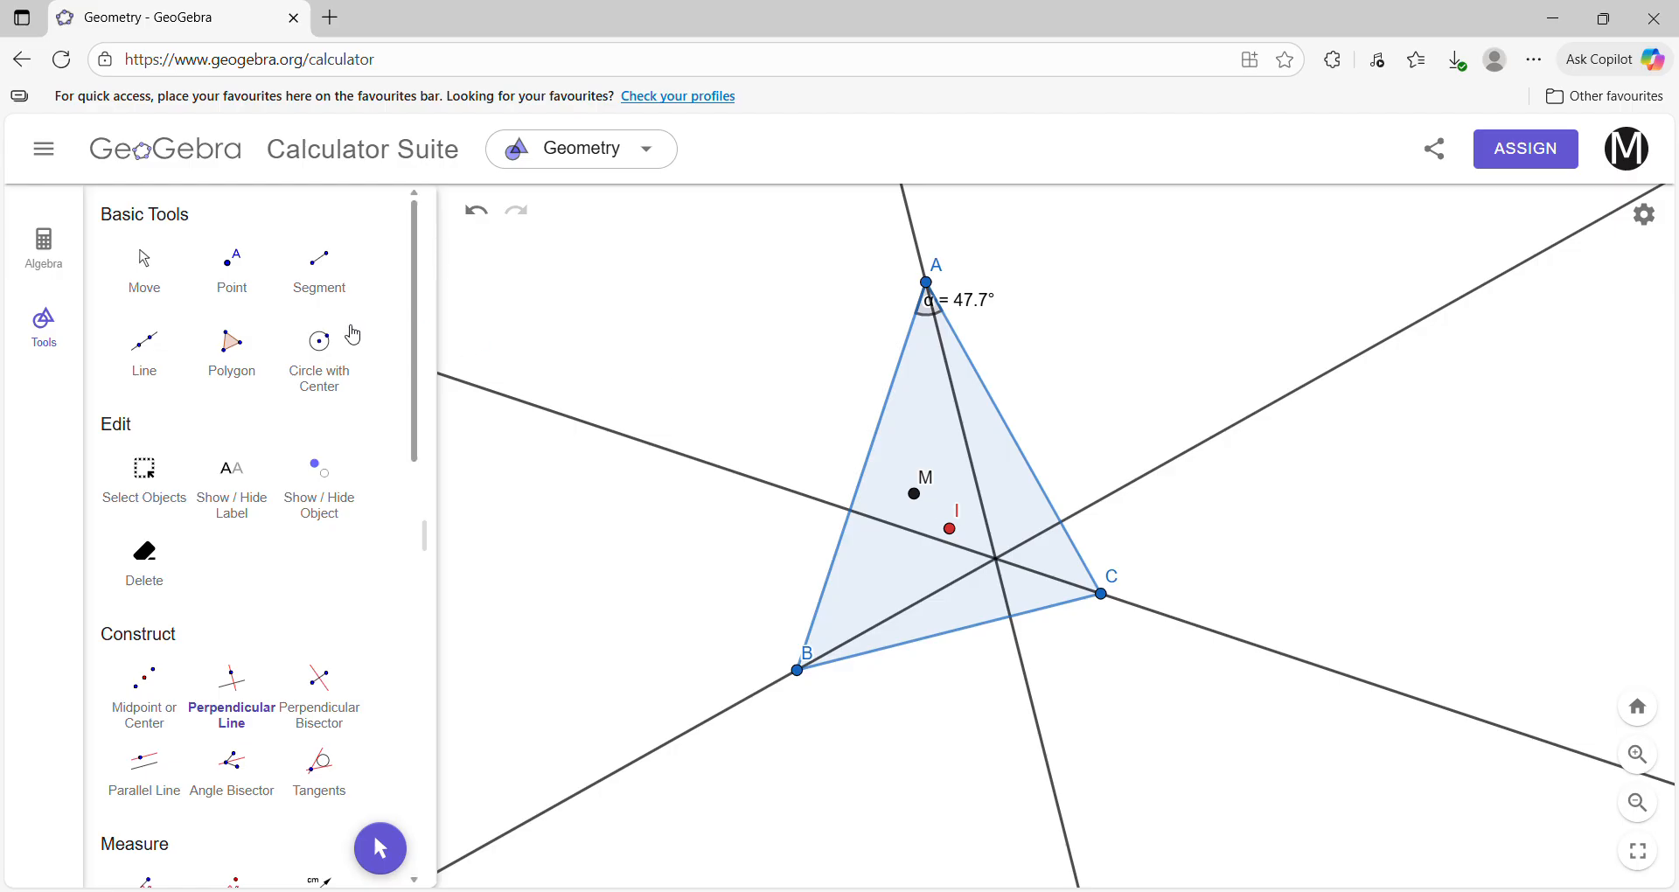
pyautogui.click(249, 287)
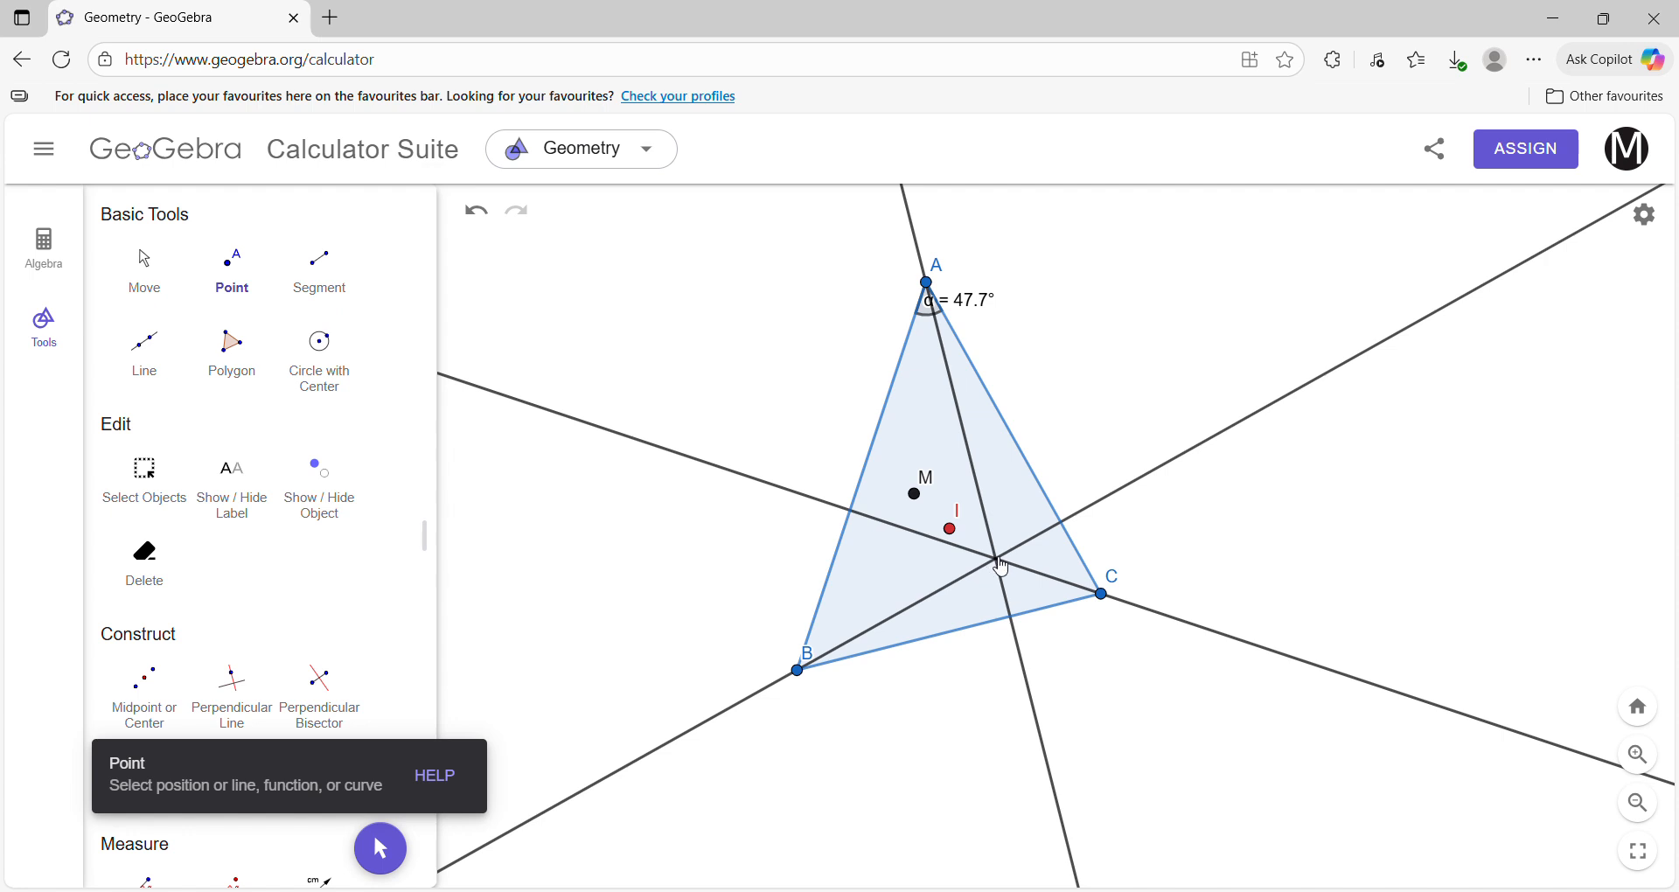
pyautogui.click(997, 560)
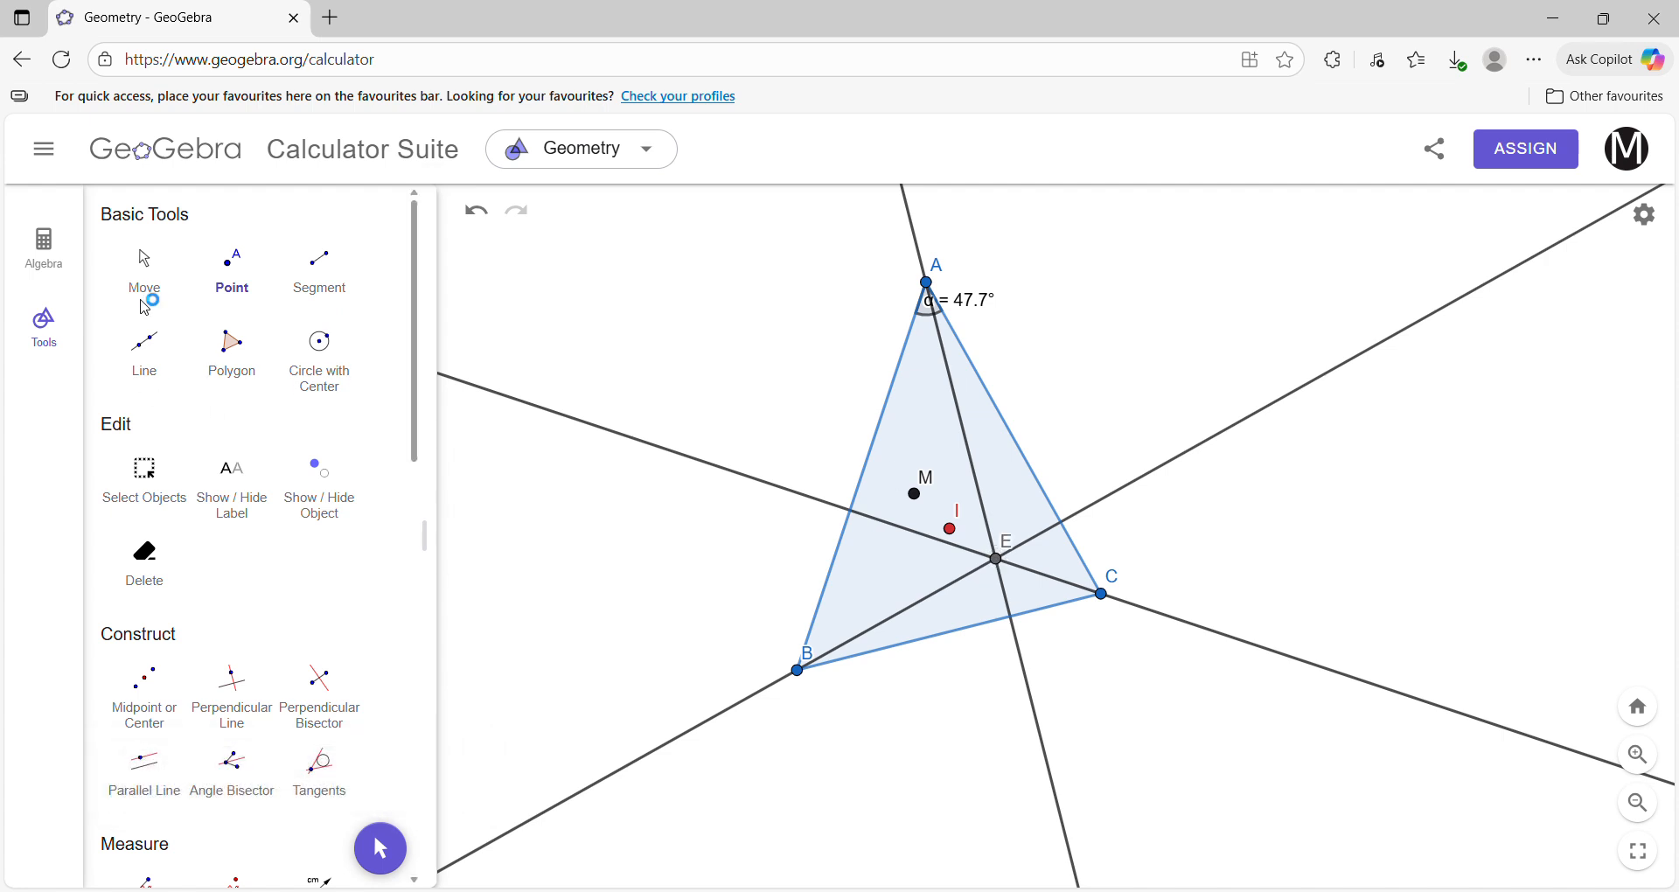
# Step: Colour the altitudes' intersection point teal green and rename it o
pyautogui.click(156, 273)
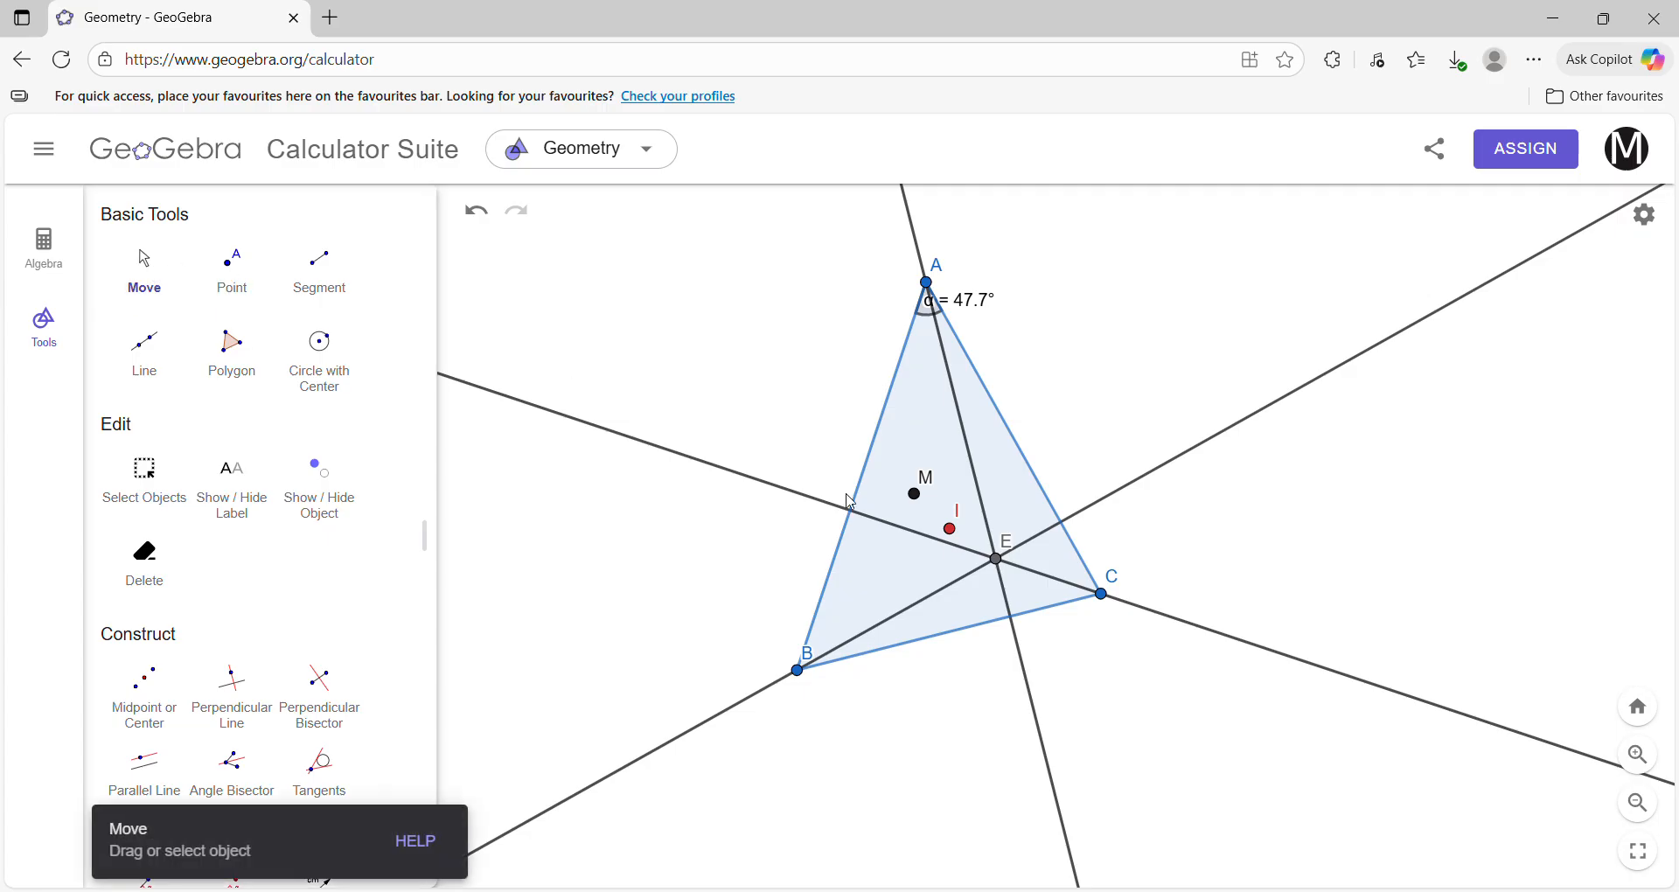
pyautogui.click(996, 561)
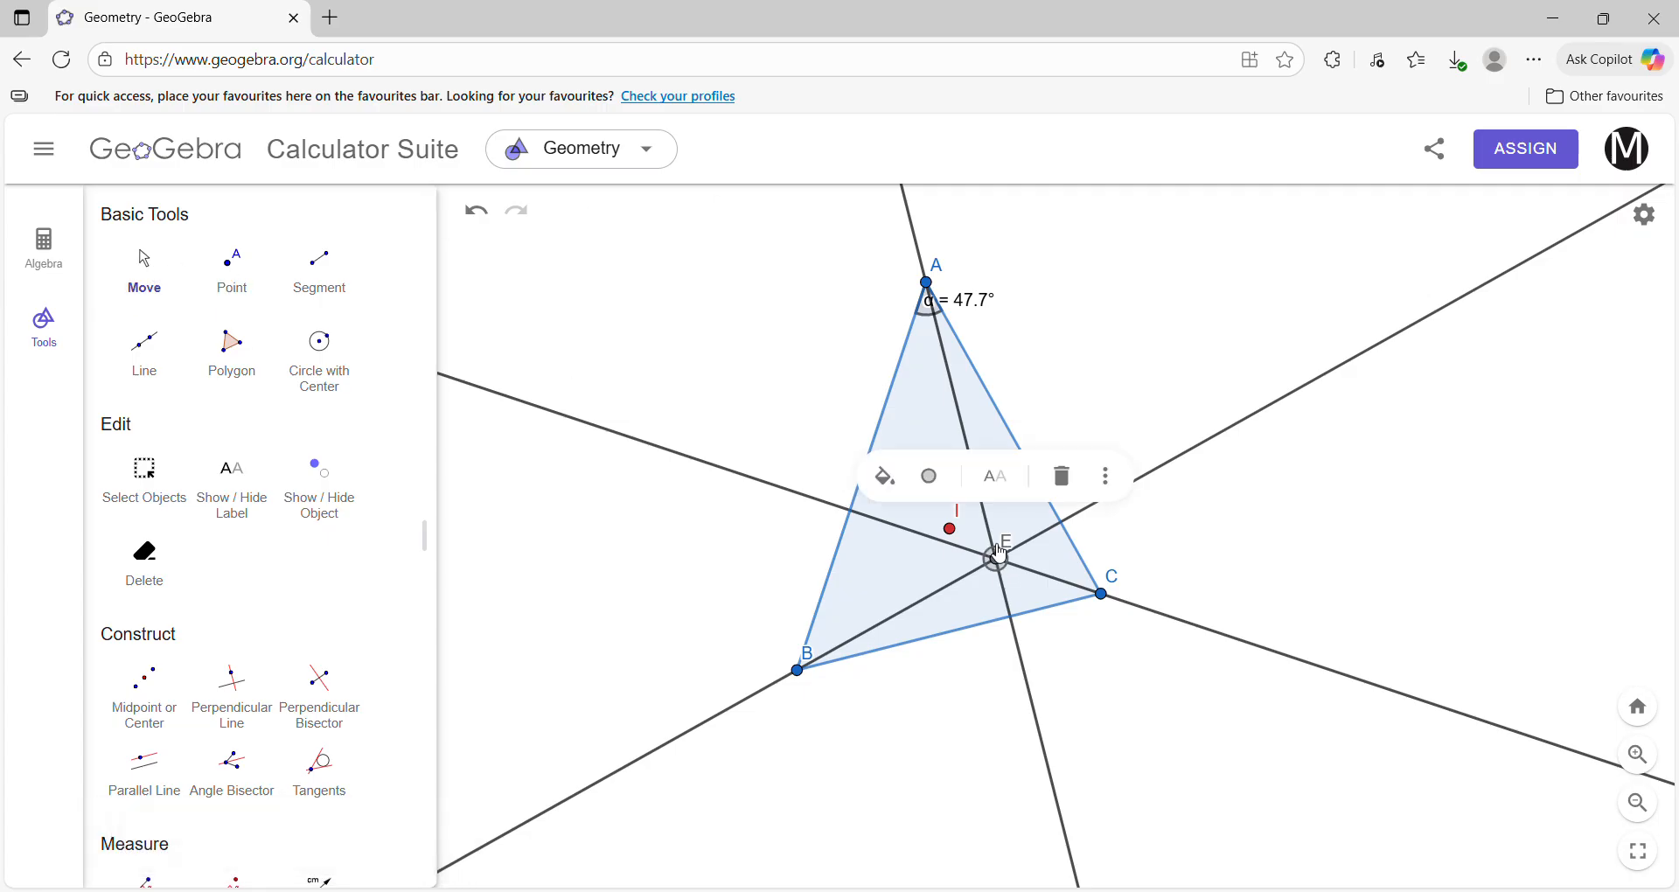
pyautogui.click(892, 493)
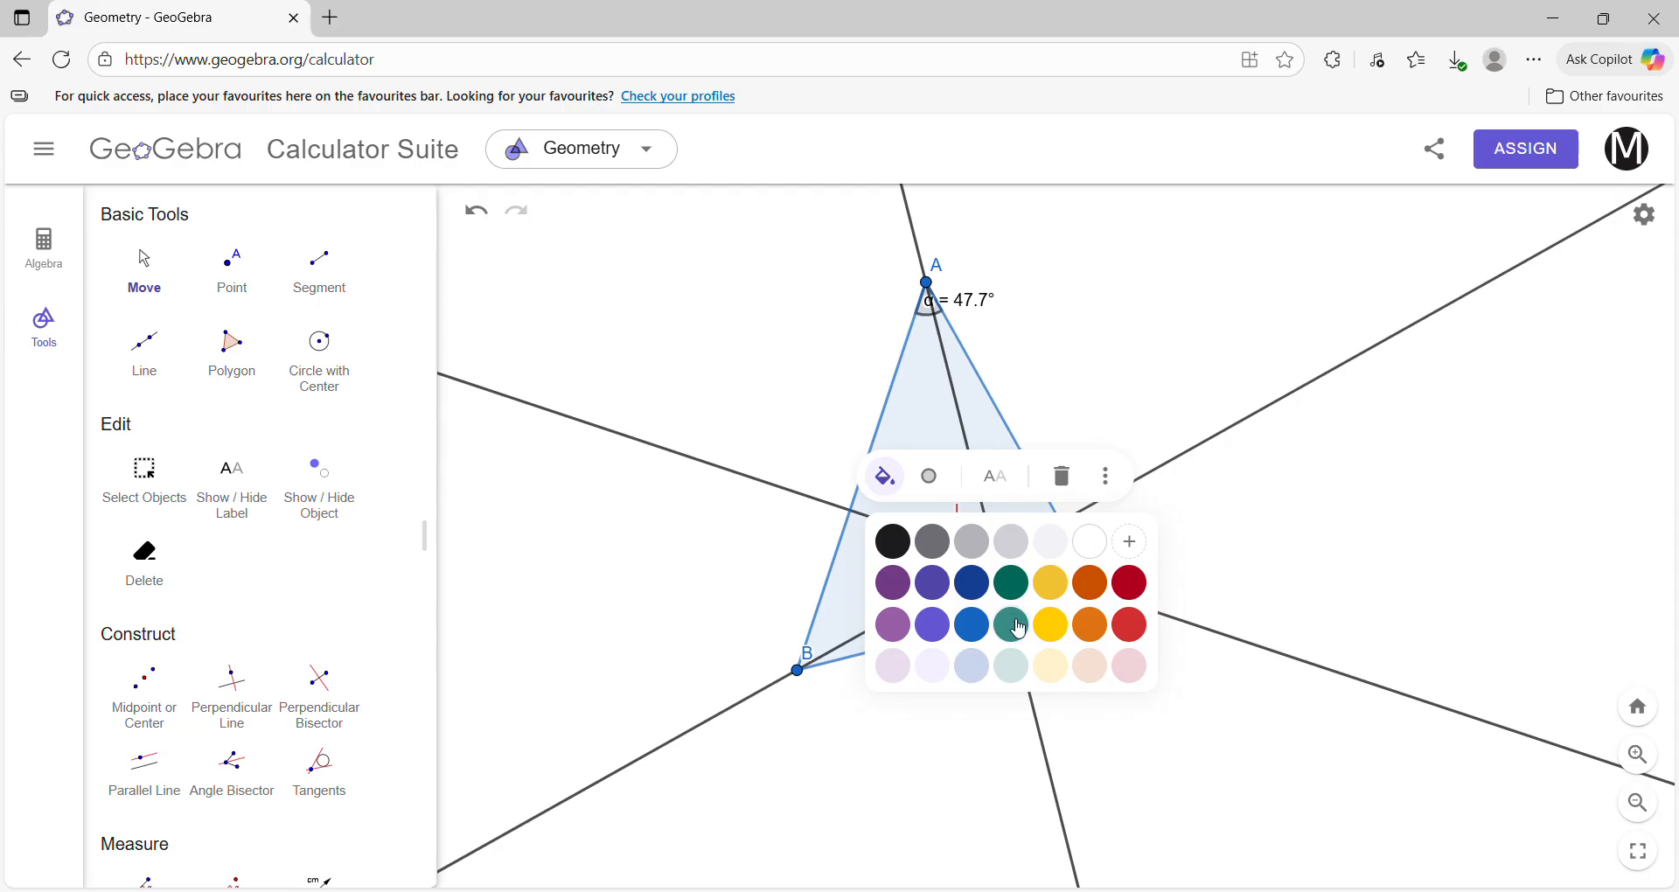
pyautogui.click(1019, 628)
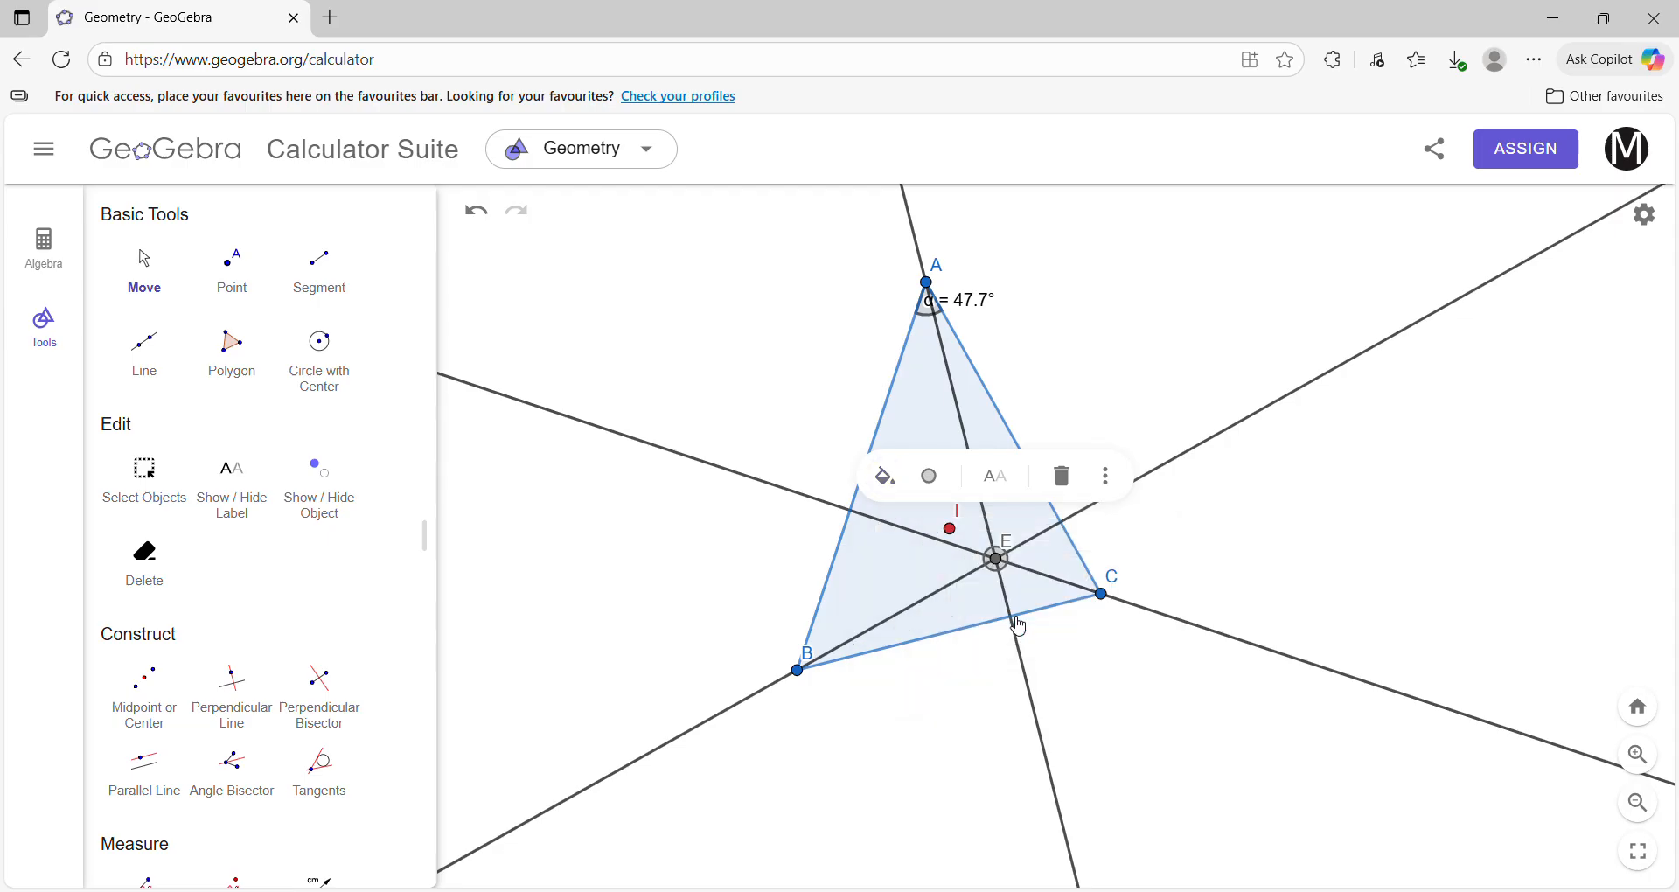
pyautogui.click(997, 476)
pyautogui.click(1056, 554)
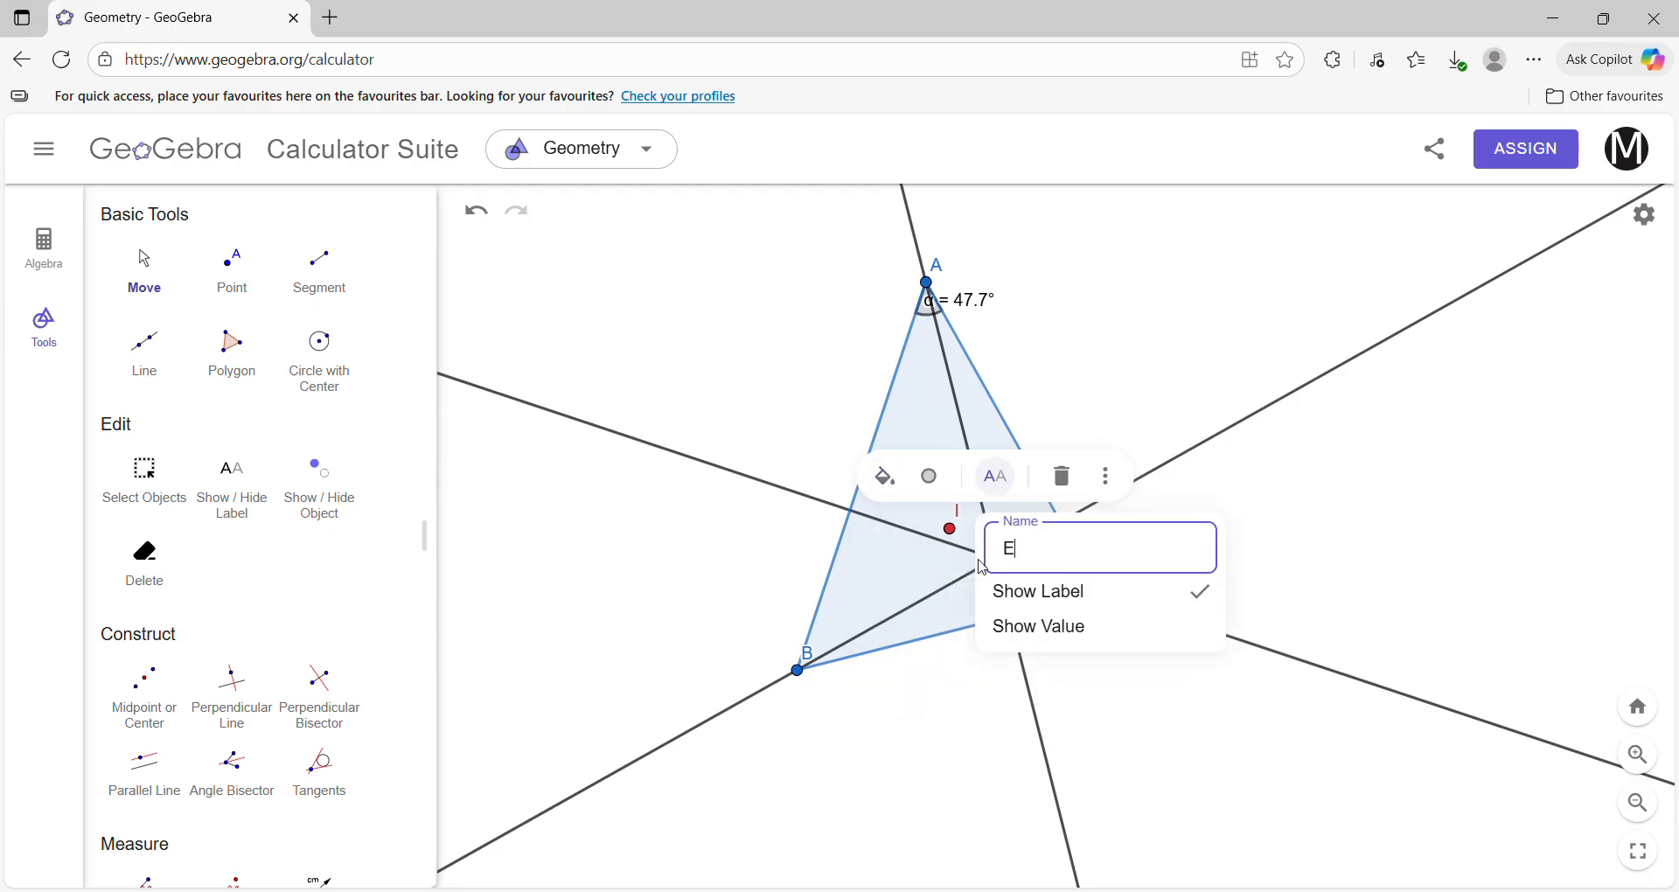
pyautogui.click(1303, 515)
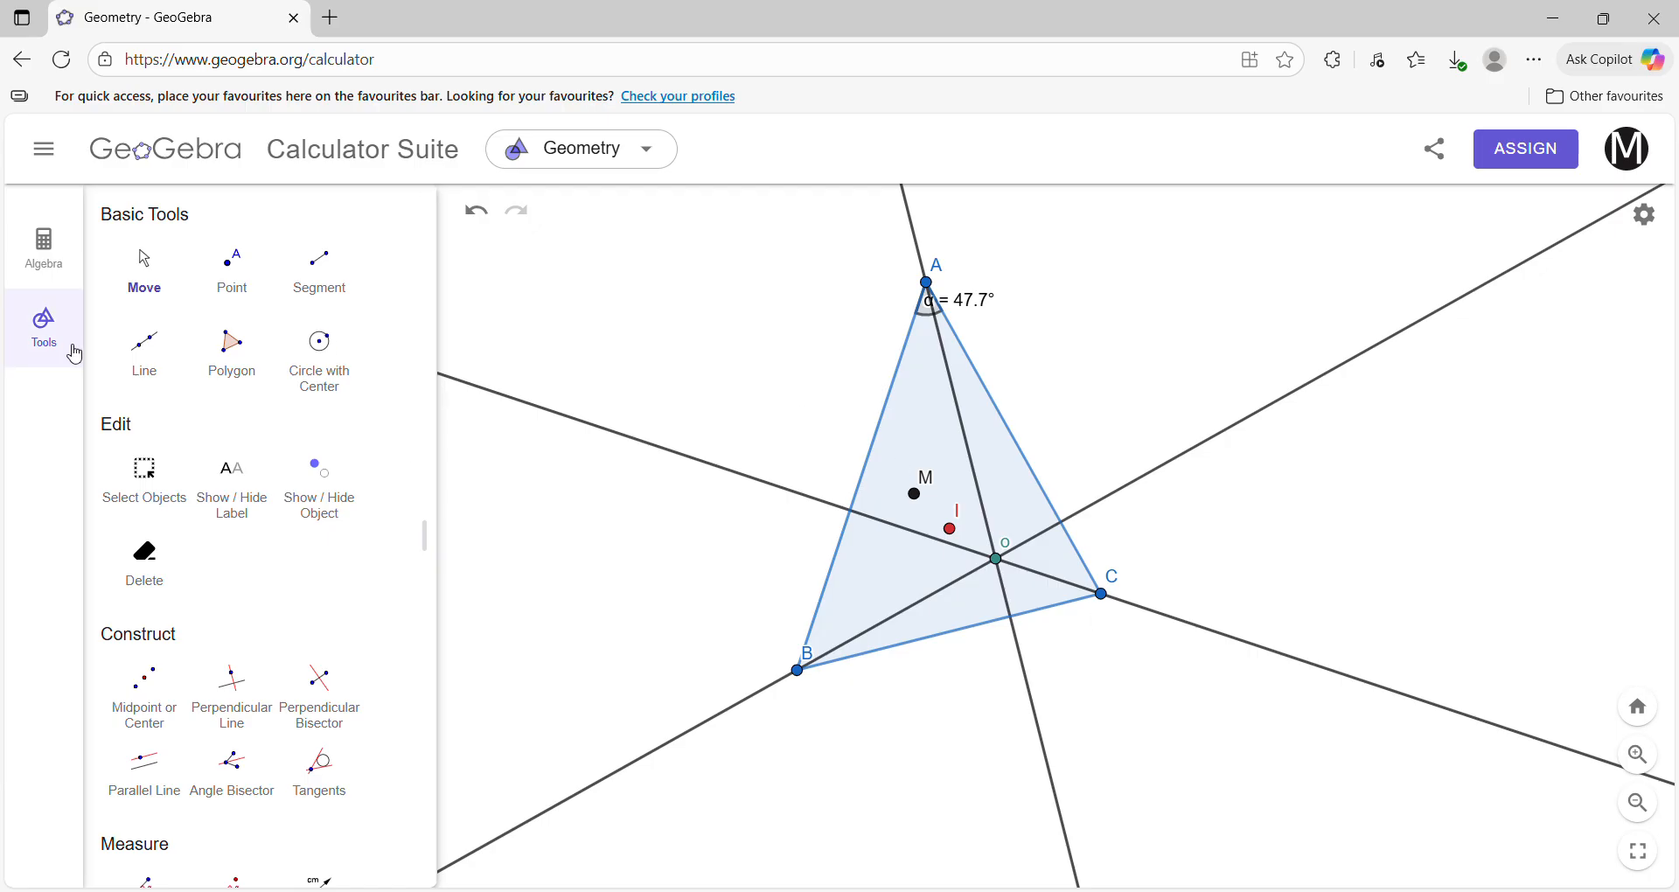
# Step: Move vertex B up until angle α at A is about 101.8°, and download the obtuse triangle construction as an image
pyautogui.click(145, 273)
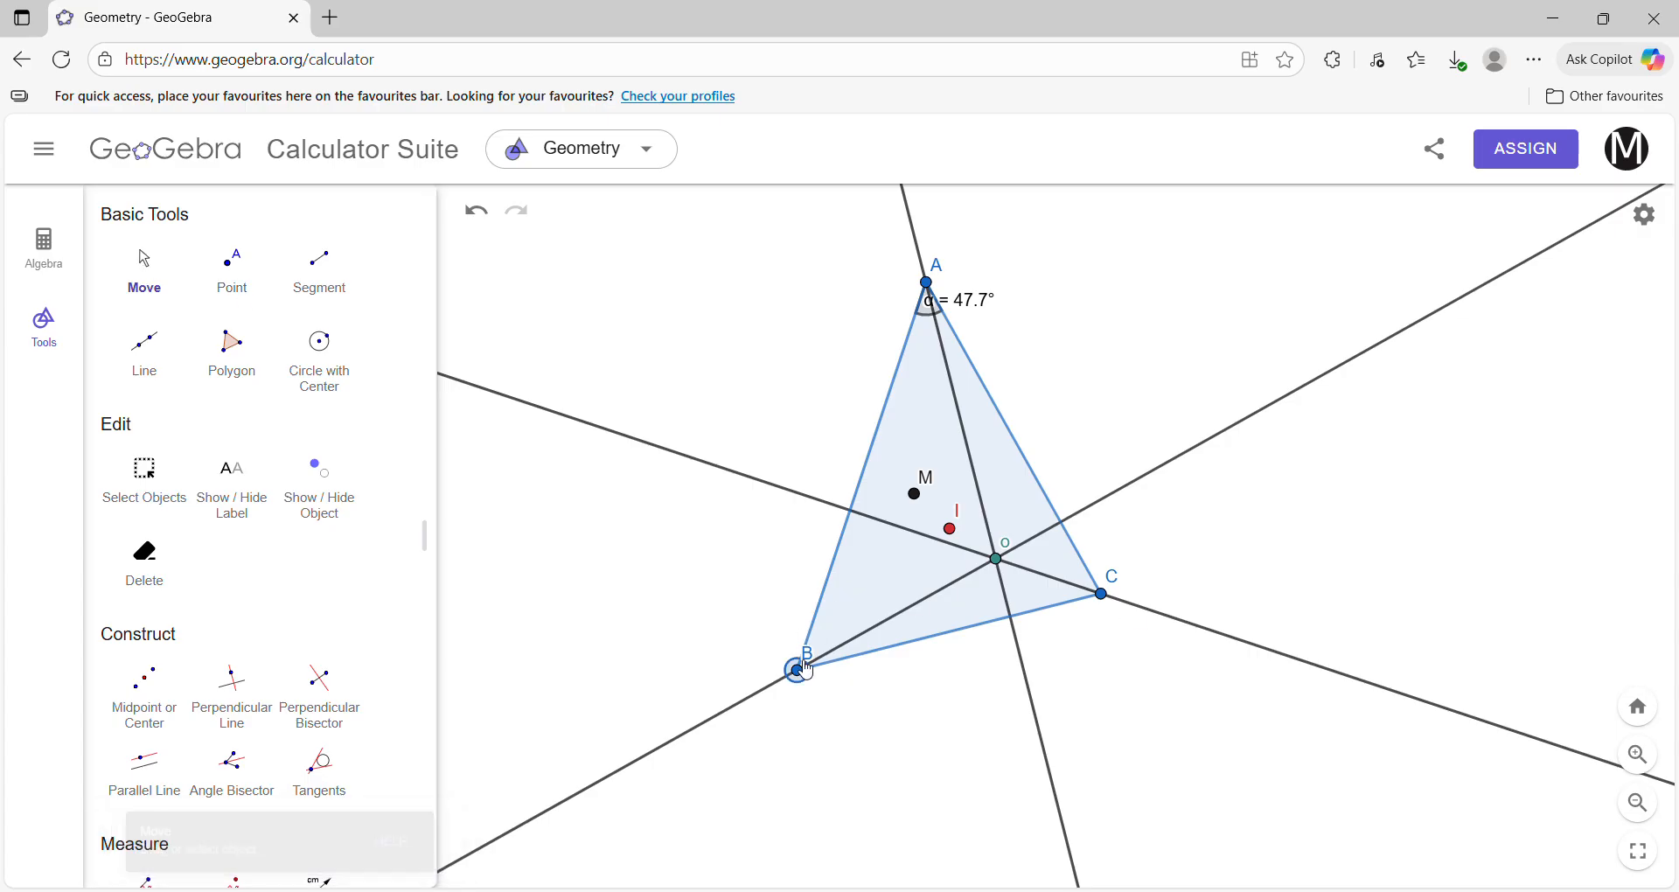
pyautogui.moveTo(821, 674); pyautogui.dragTo(742, 355)
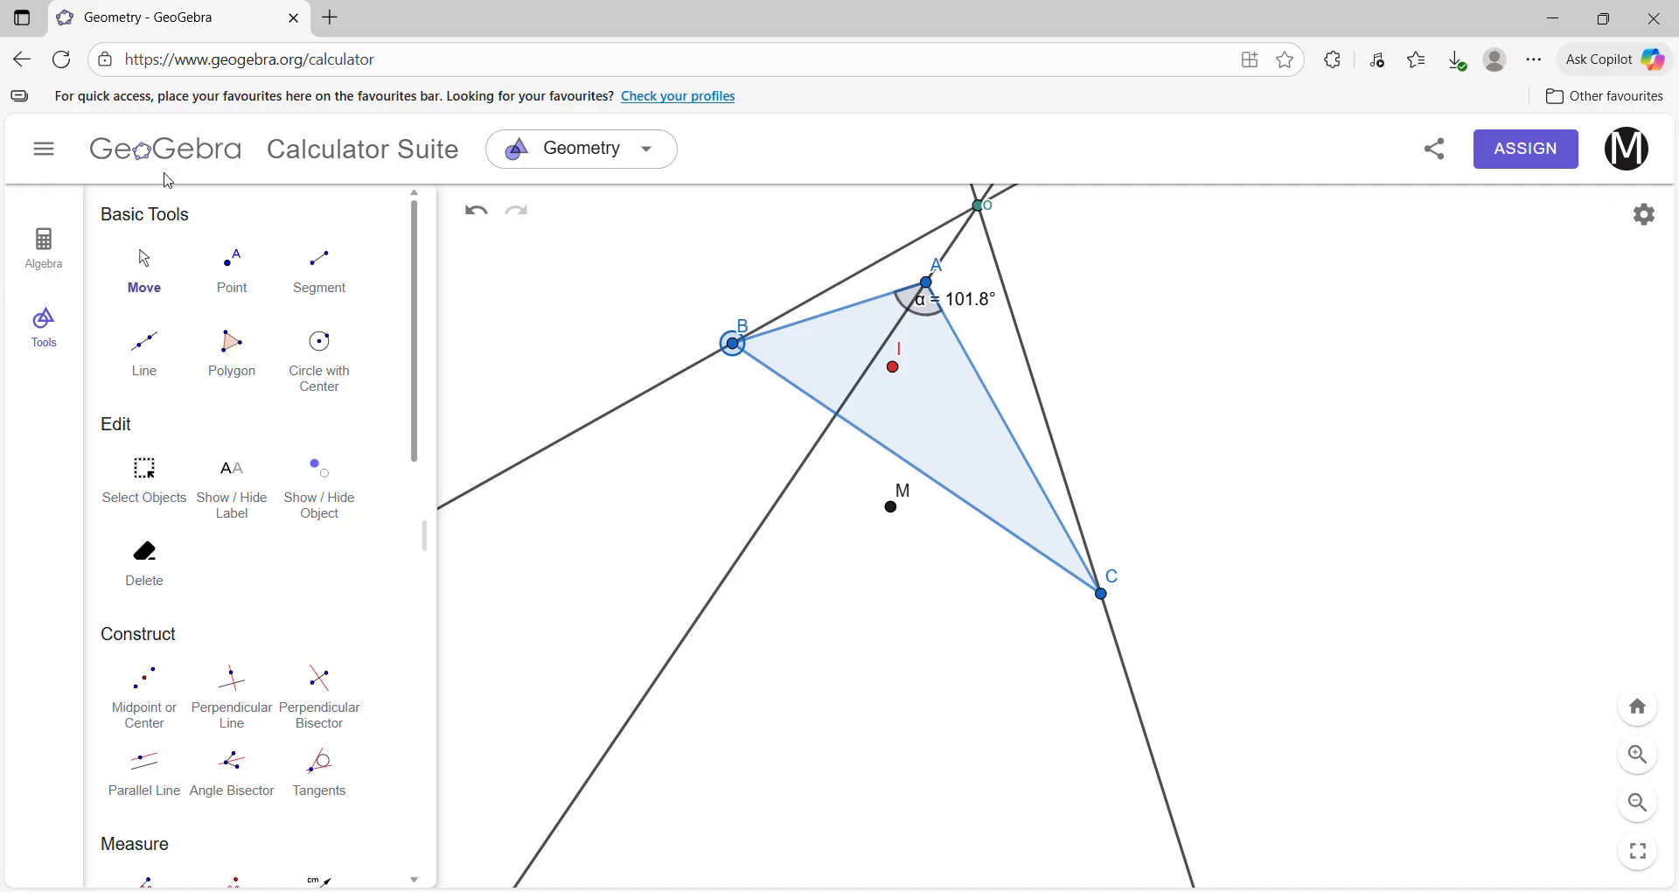
pyautogui.click(44, 149)
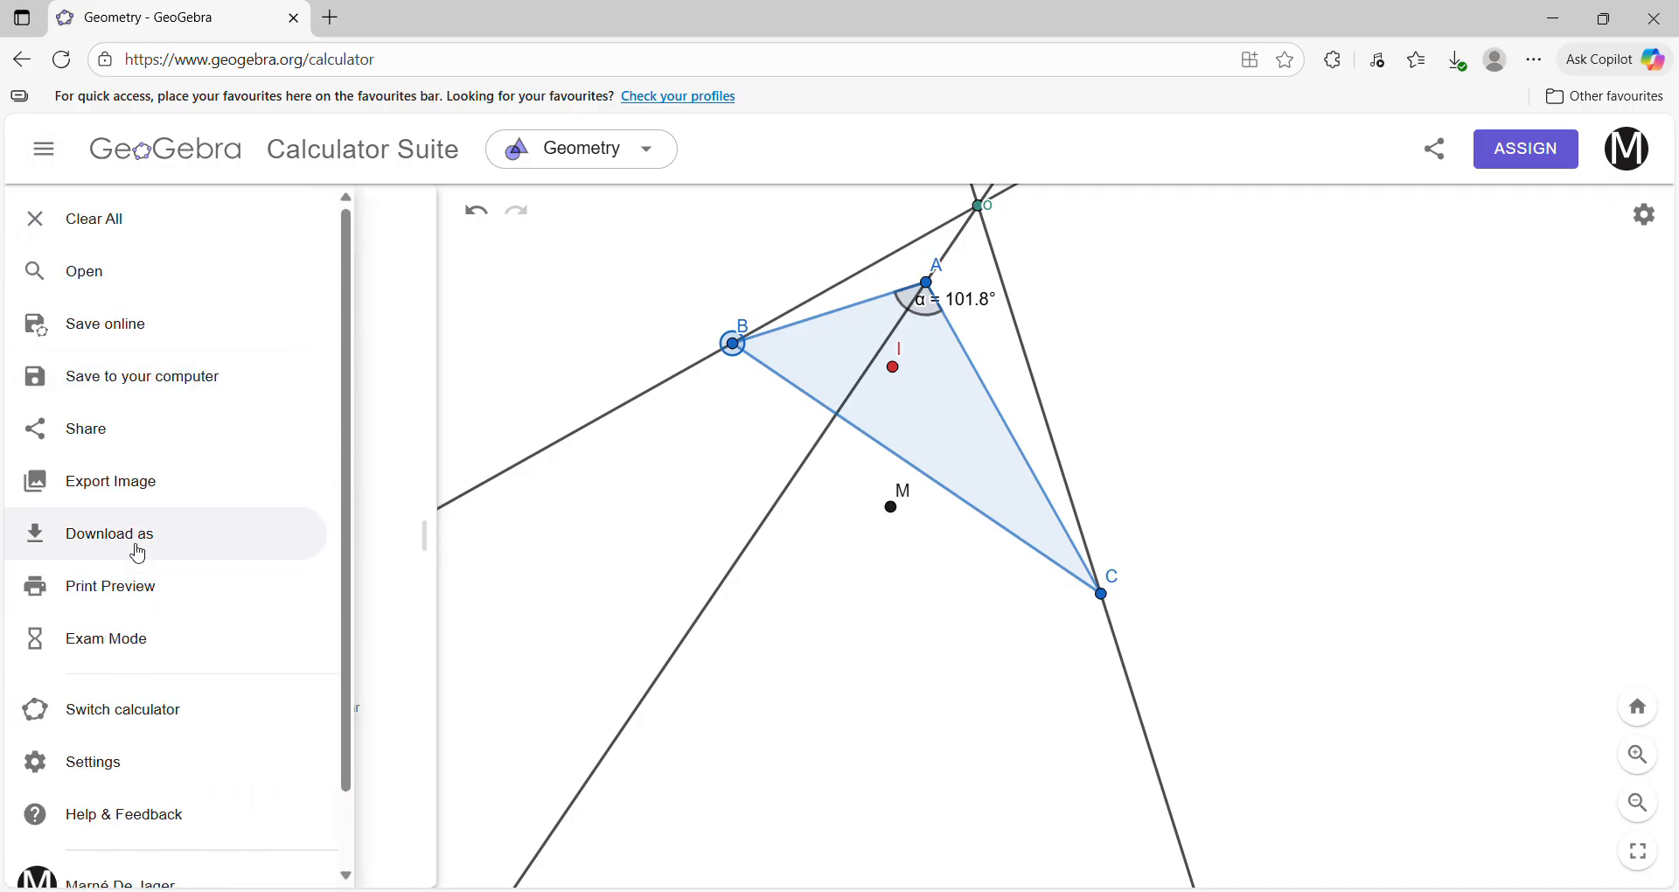
pyautogui.click(139, 547)
pyautogui.click(113, 411)
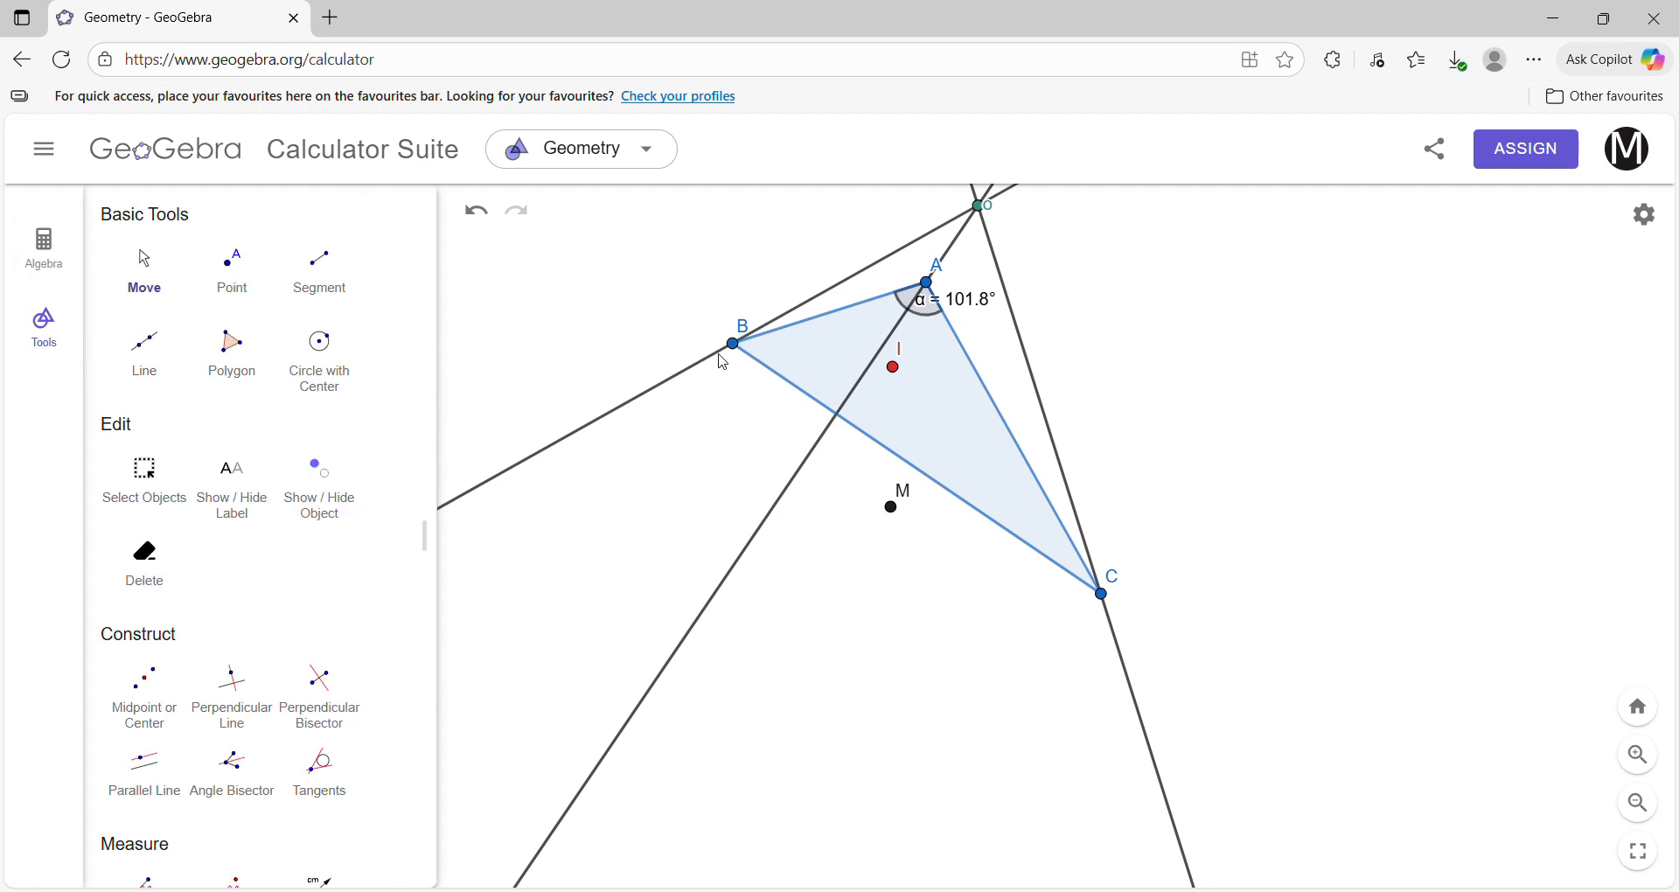
# Step: Move vertex B down until angle α at A is about 76°, and download the acute triangle construction as an image
pyautogui.moveTo(743, 350); pyautogui.dragTo(755, 448)
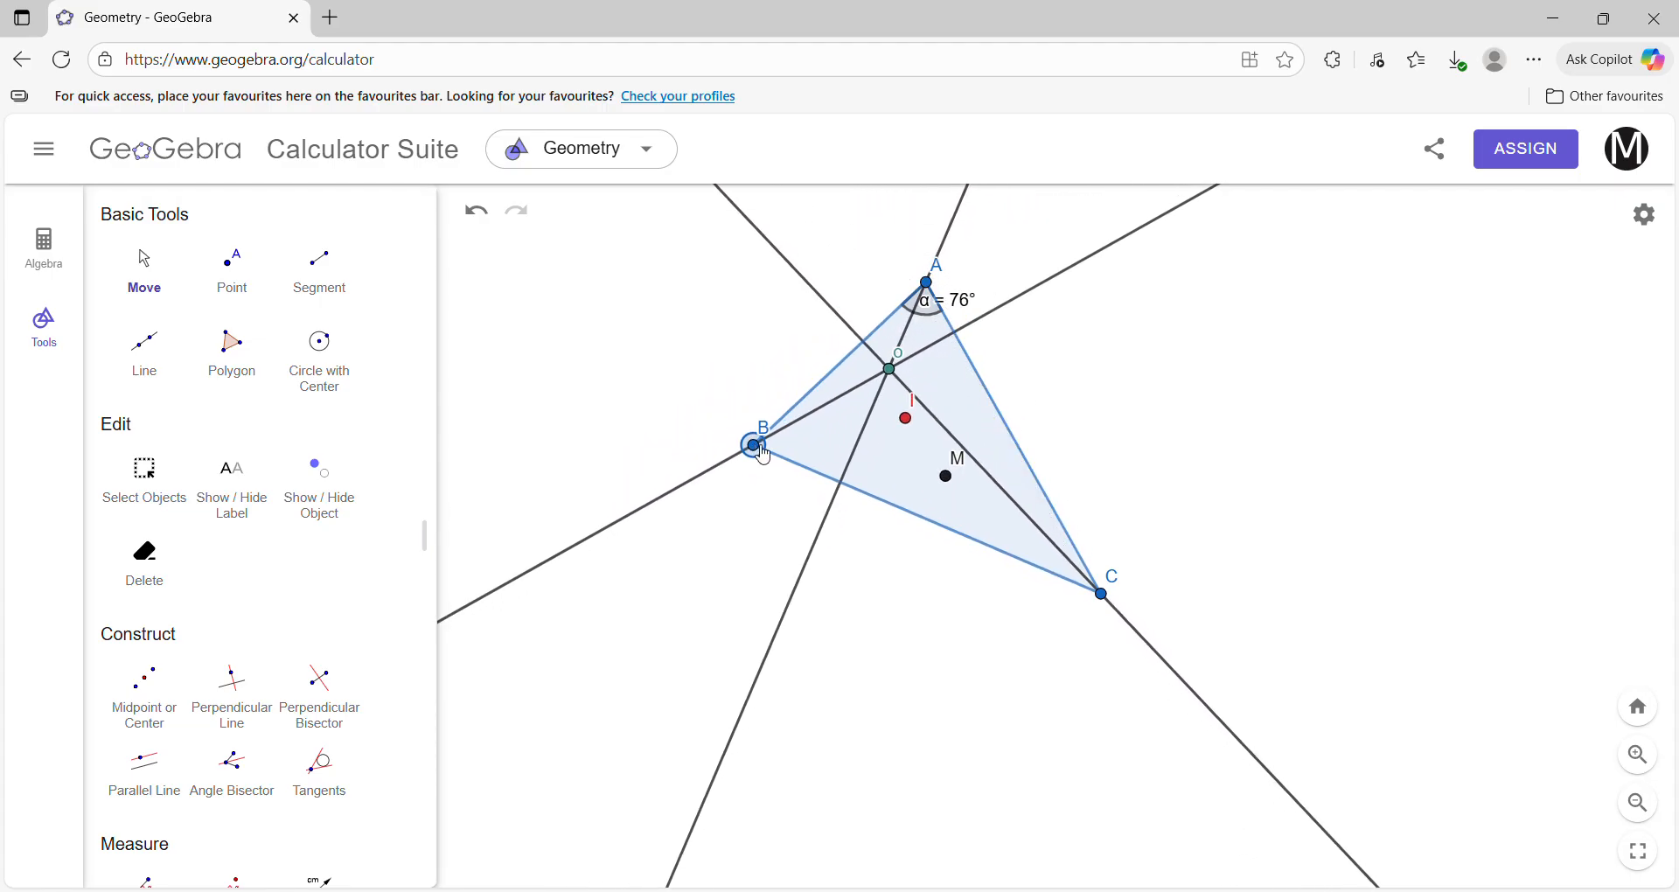
pyautogui.click(634, 341)
pyautogui.click(58, 160)
pyautogui.click(136, 530)
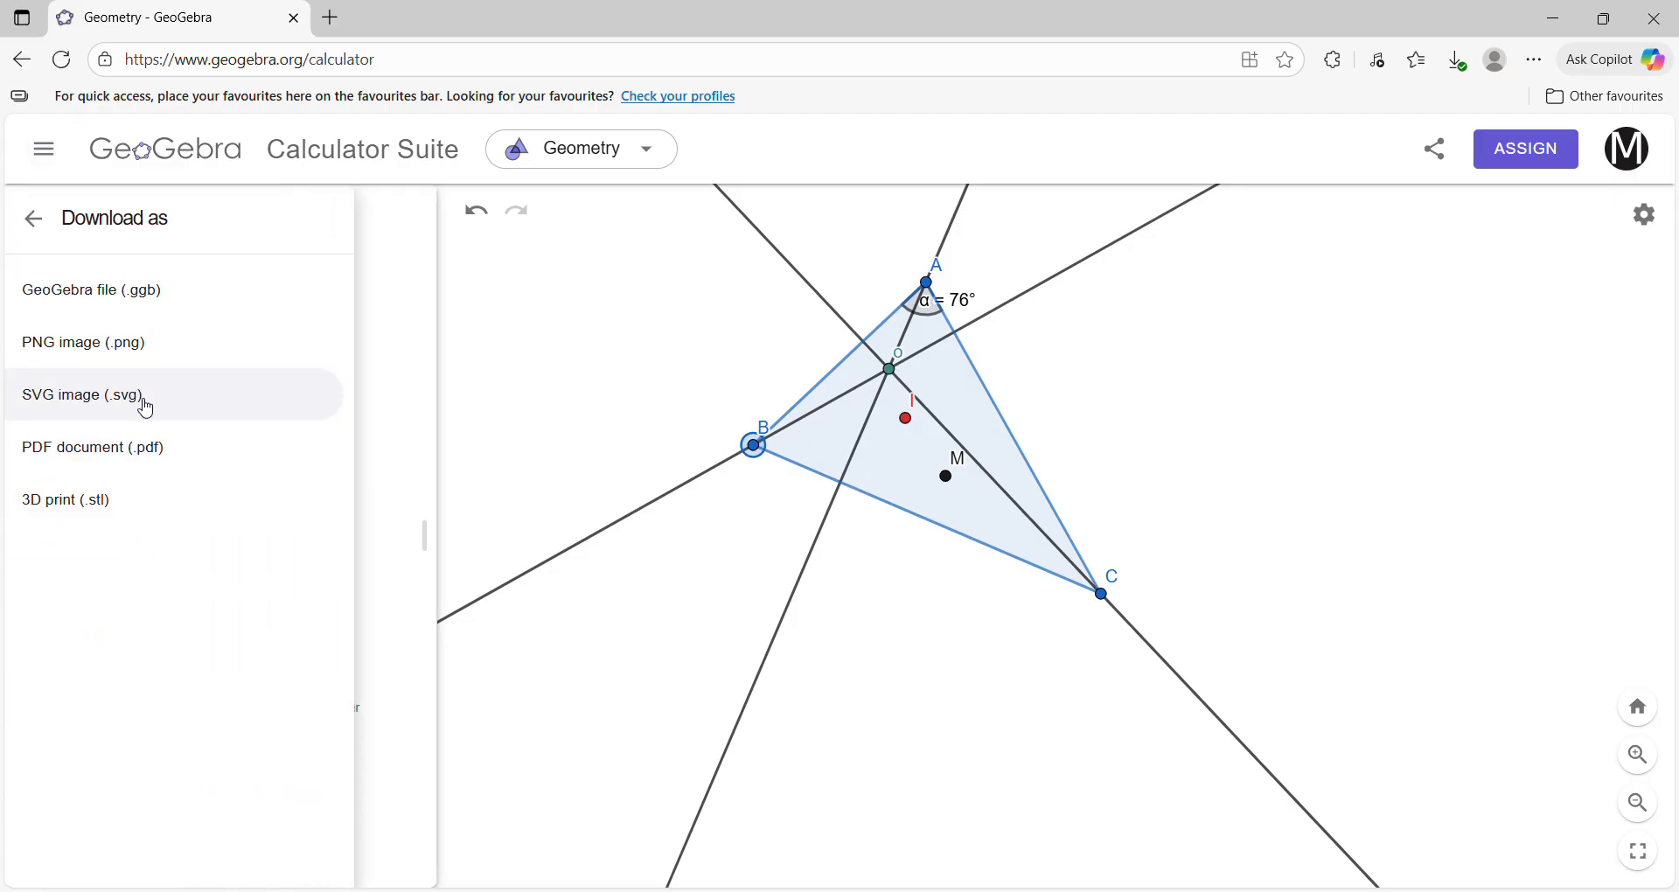
pyautogui.click(142, 368)
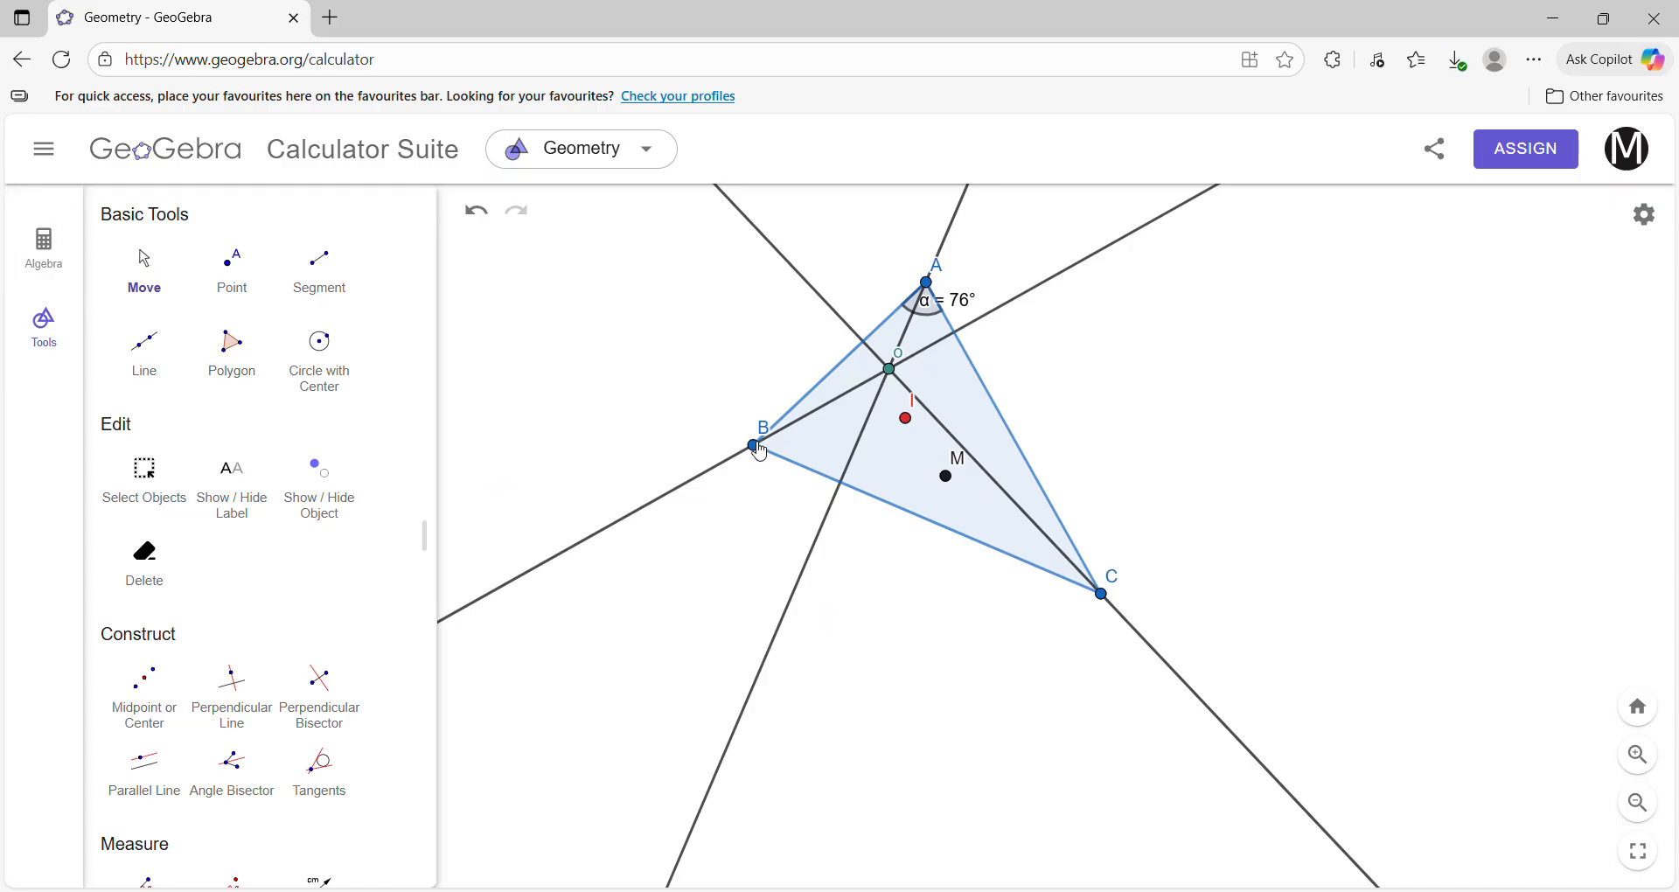
# Step: Adjust vertex B until angle α at A is exactly 90°, and download the right triangle construction as a PNG image
pyautogui.moveTo(760, 452); pyautogui.dragTo(791, 375)
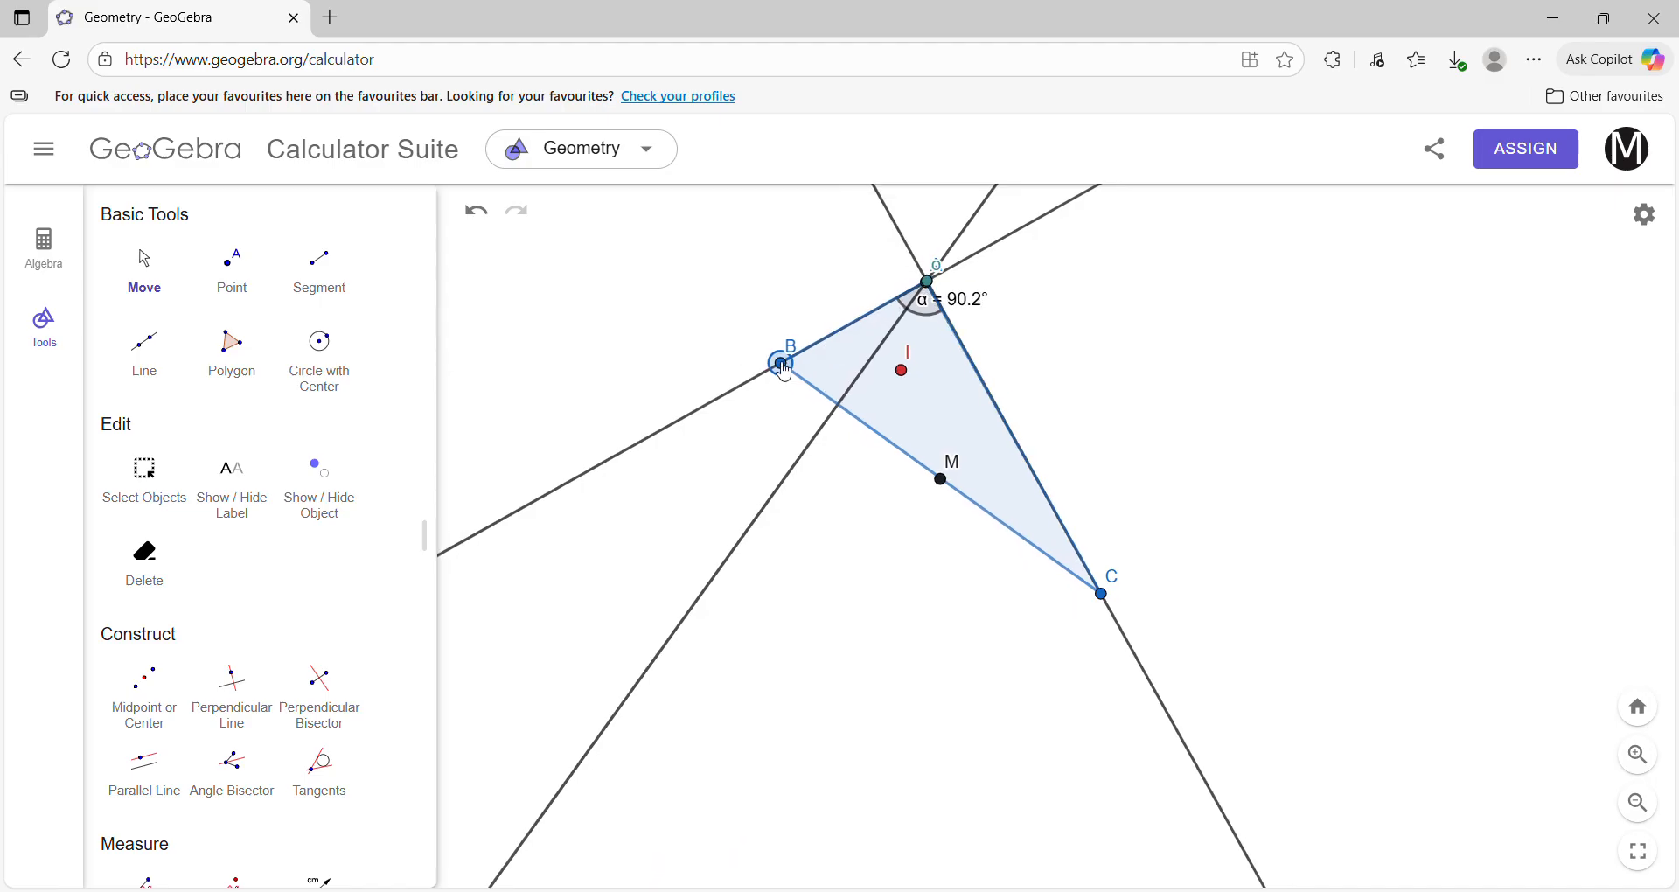
pyautogui.moveTo(784, 371)
pyautogui.mouseDown()
pyautogui.moveTo(805, 397)
pyautogui.moveTo(796, 370)
pyautogui.mouseUp()
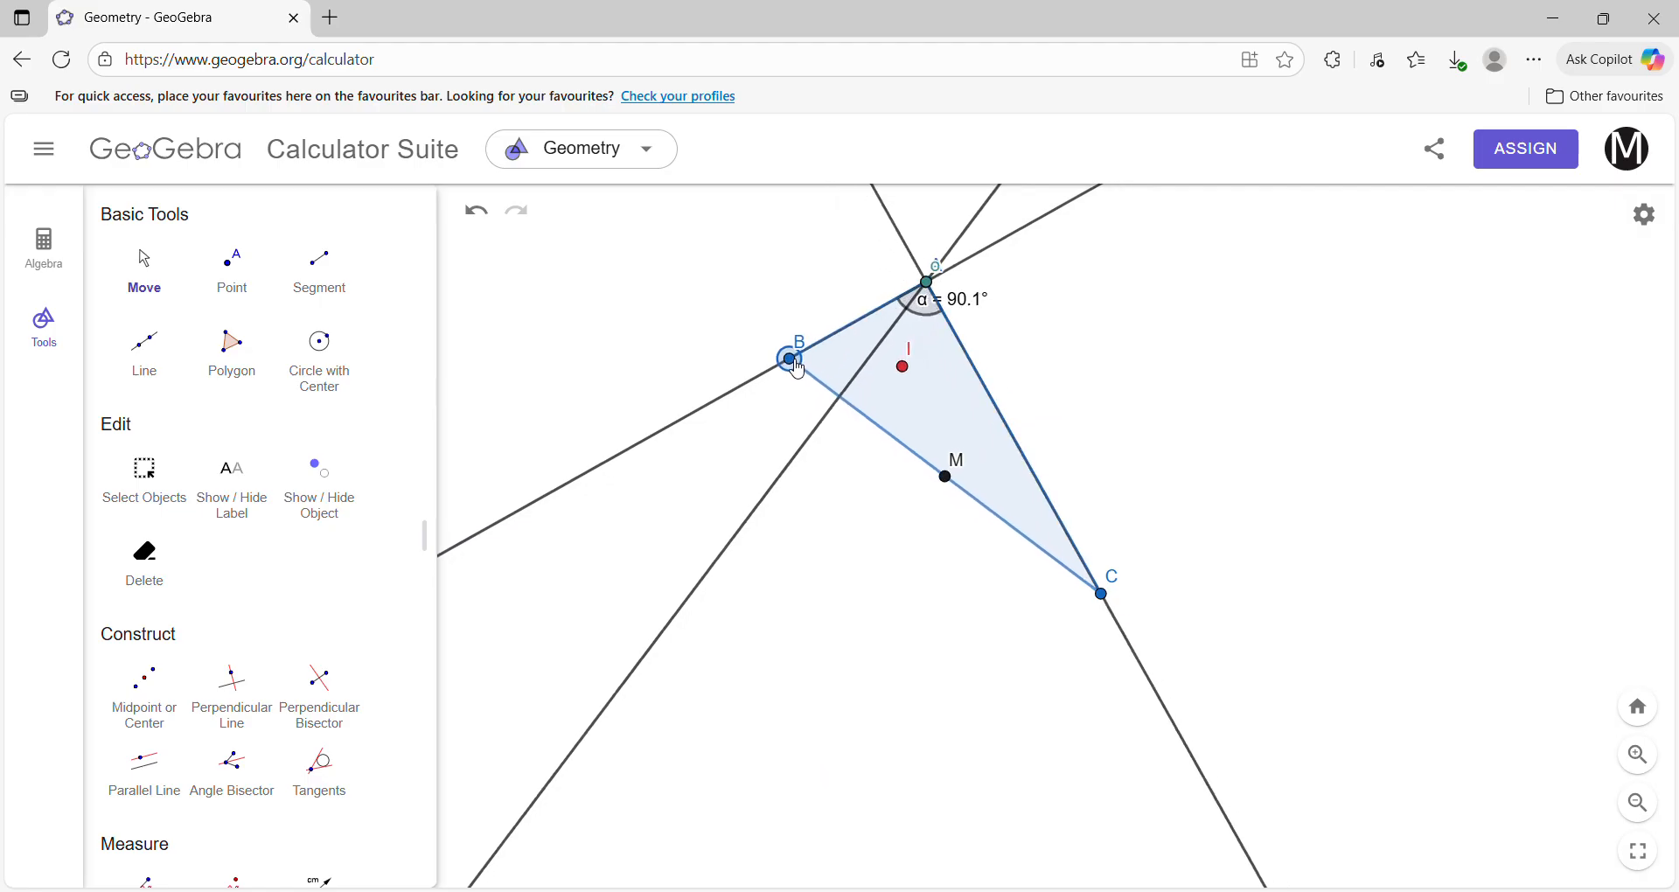
pyautogui.moveTo(798, 370); pyautogui.dragTo(799, 370)
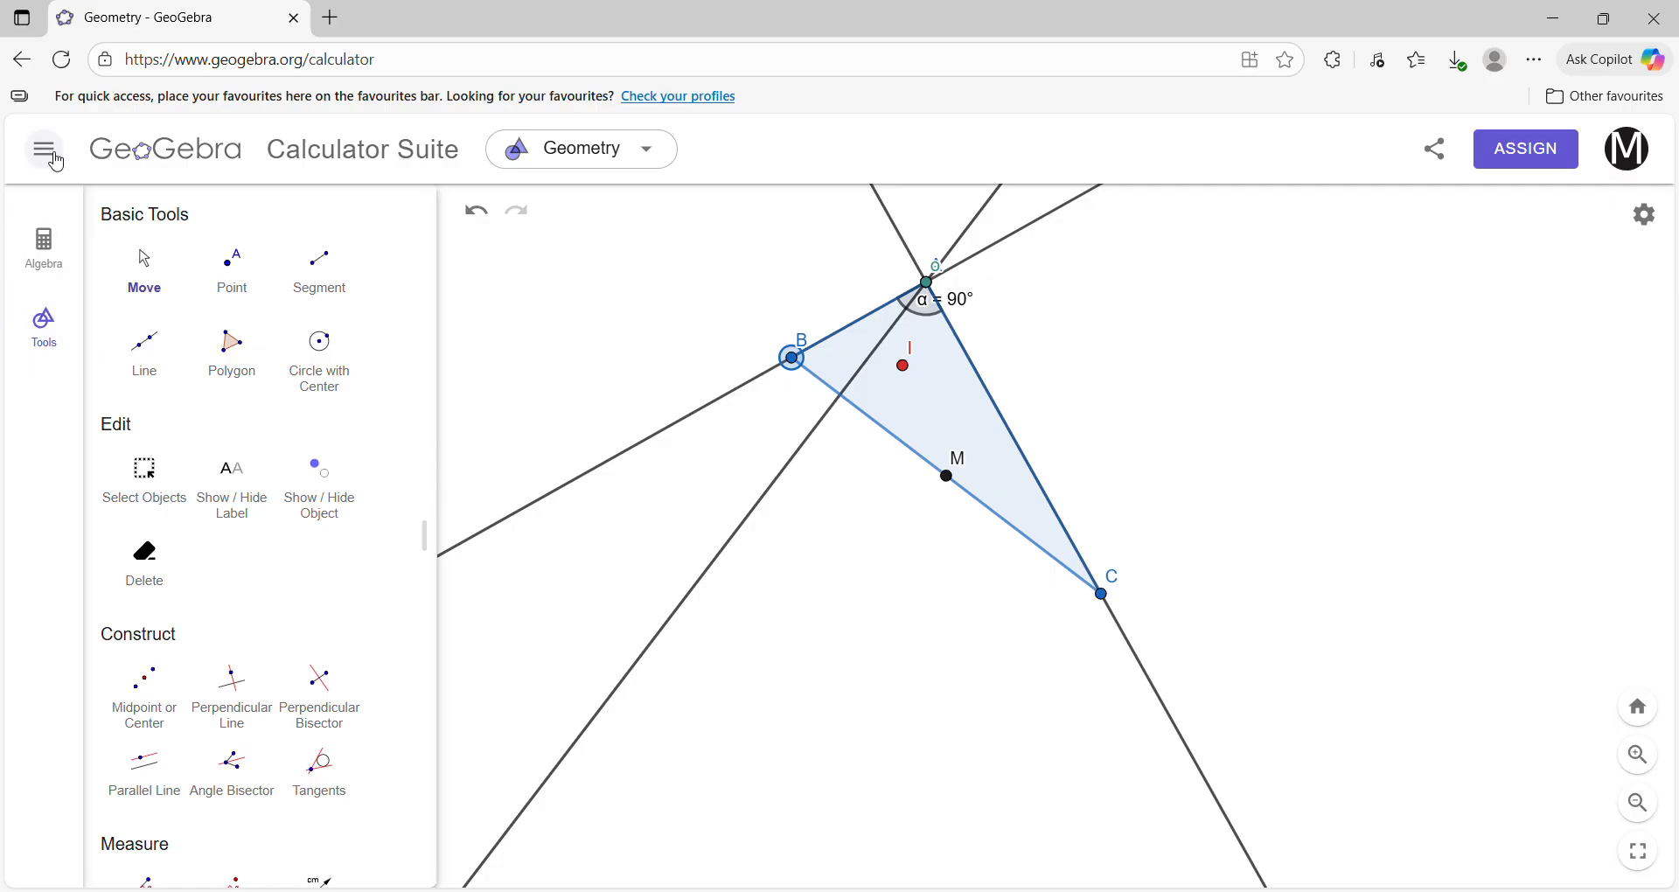
pyautogui.click(45, 151)
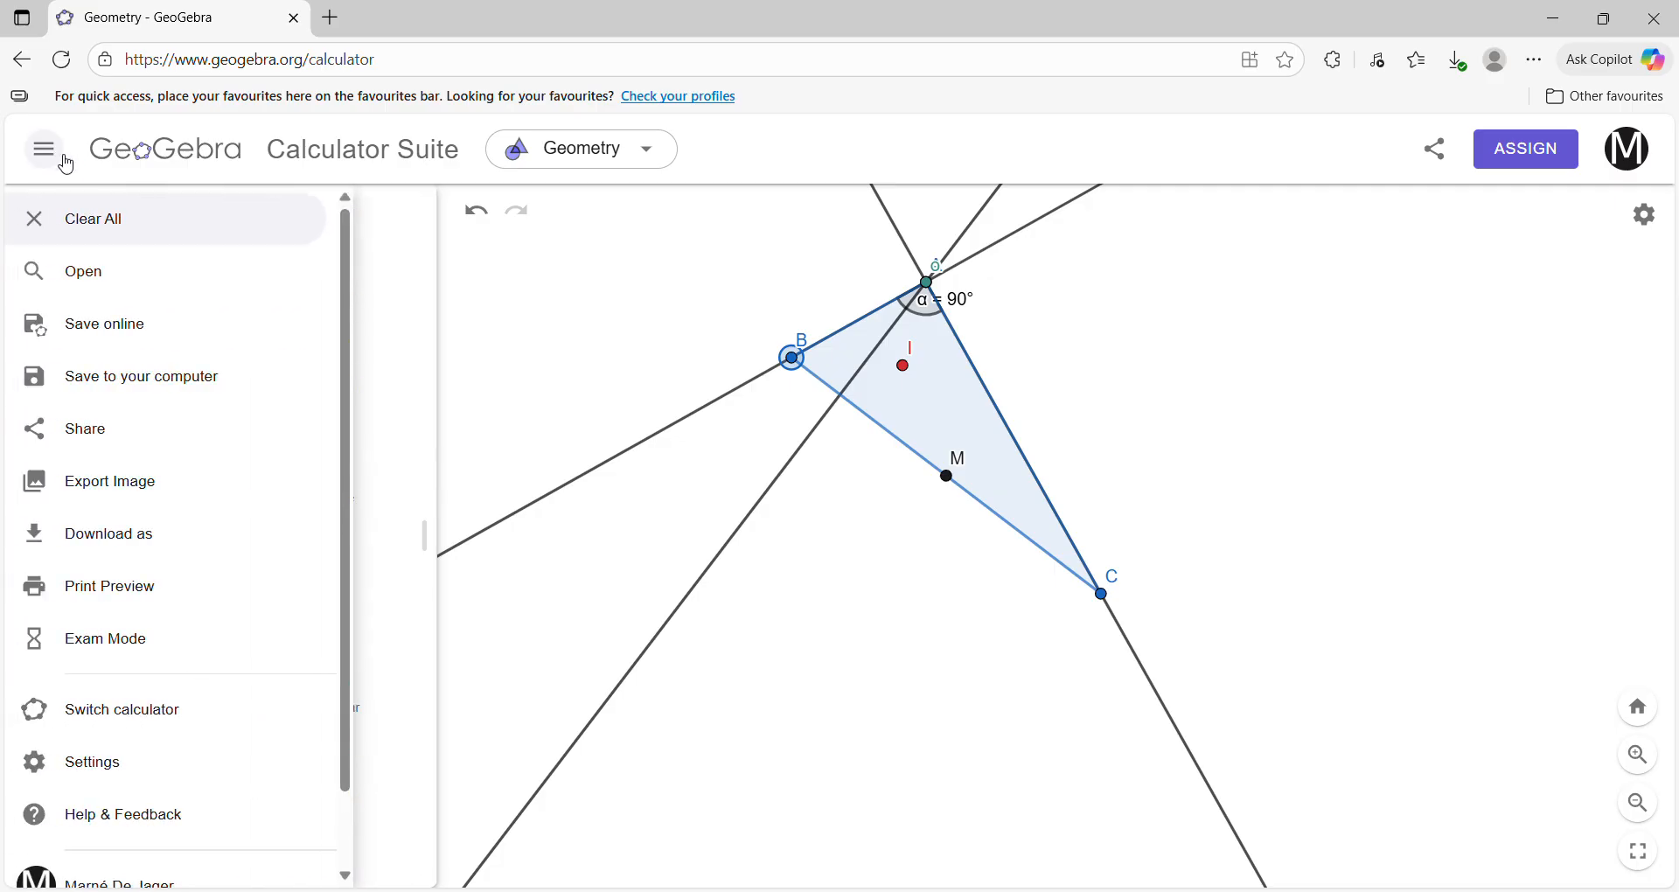
pyautogui.click(150, 537)
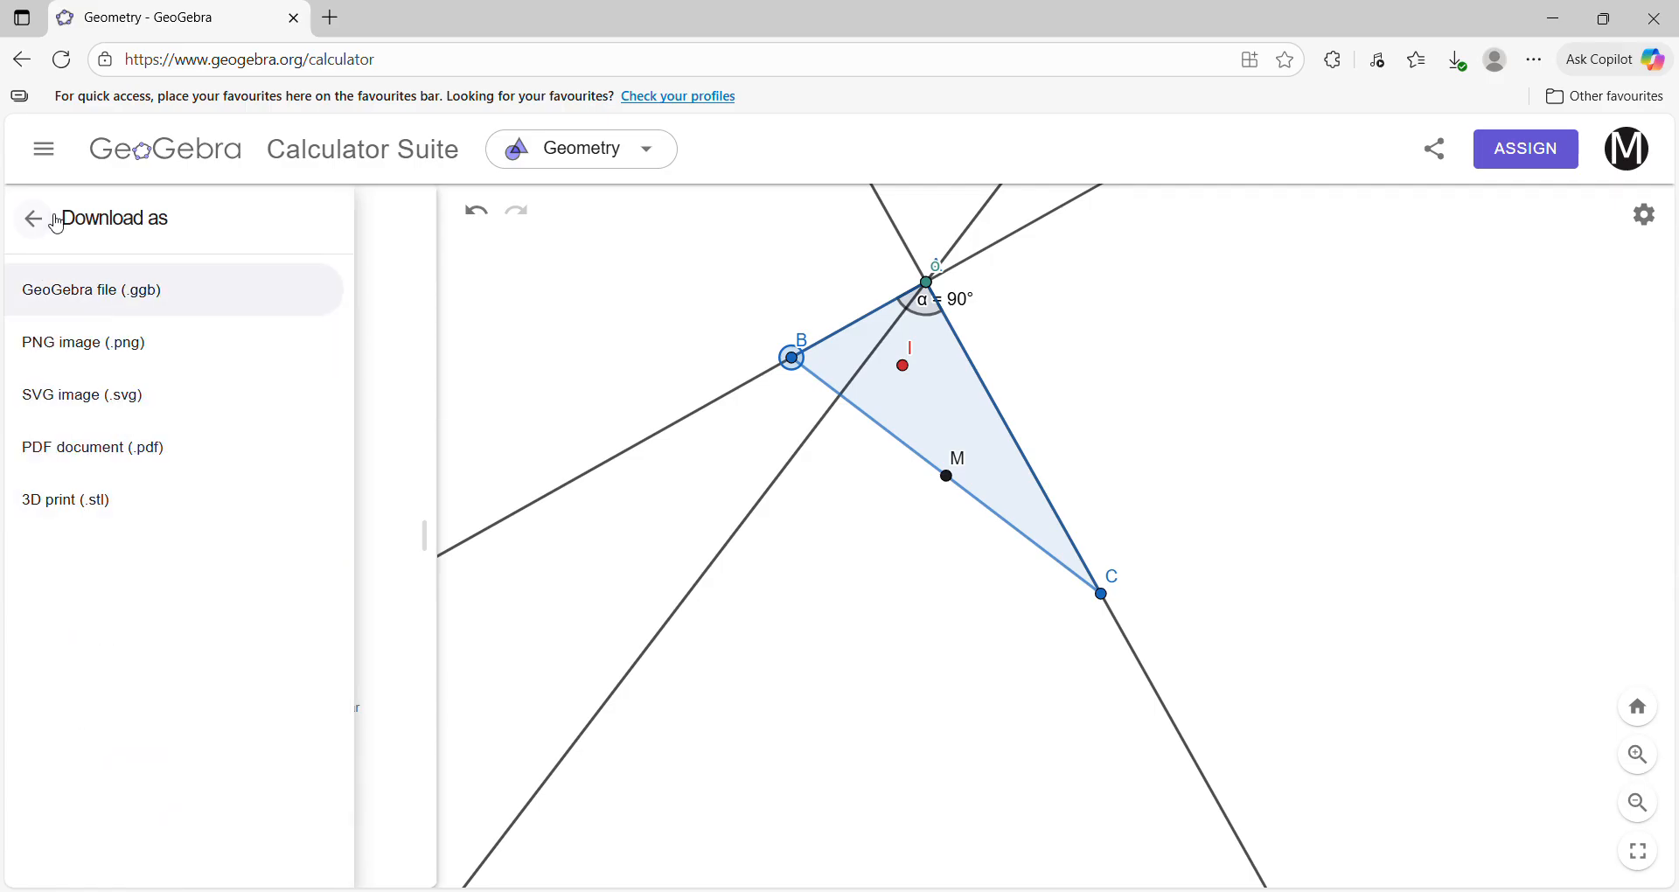
pyautogui.click(86, 339)
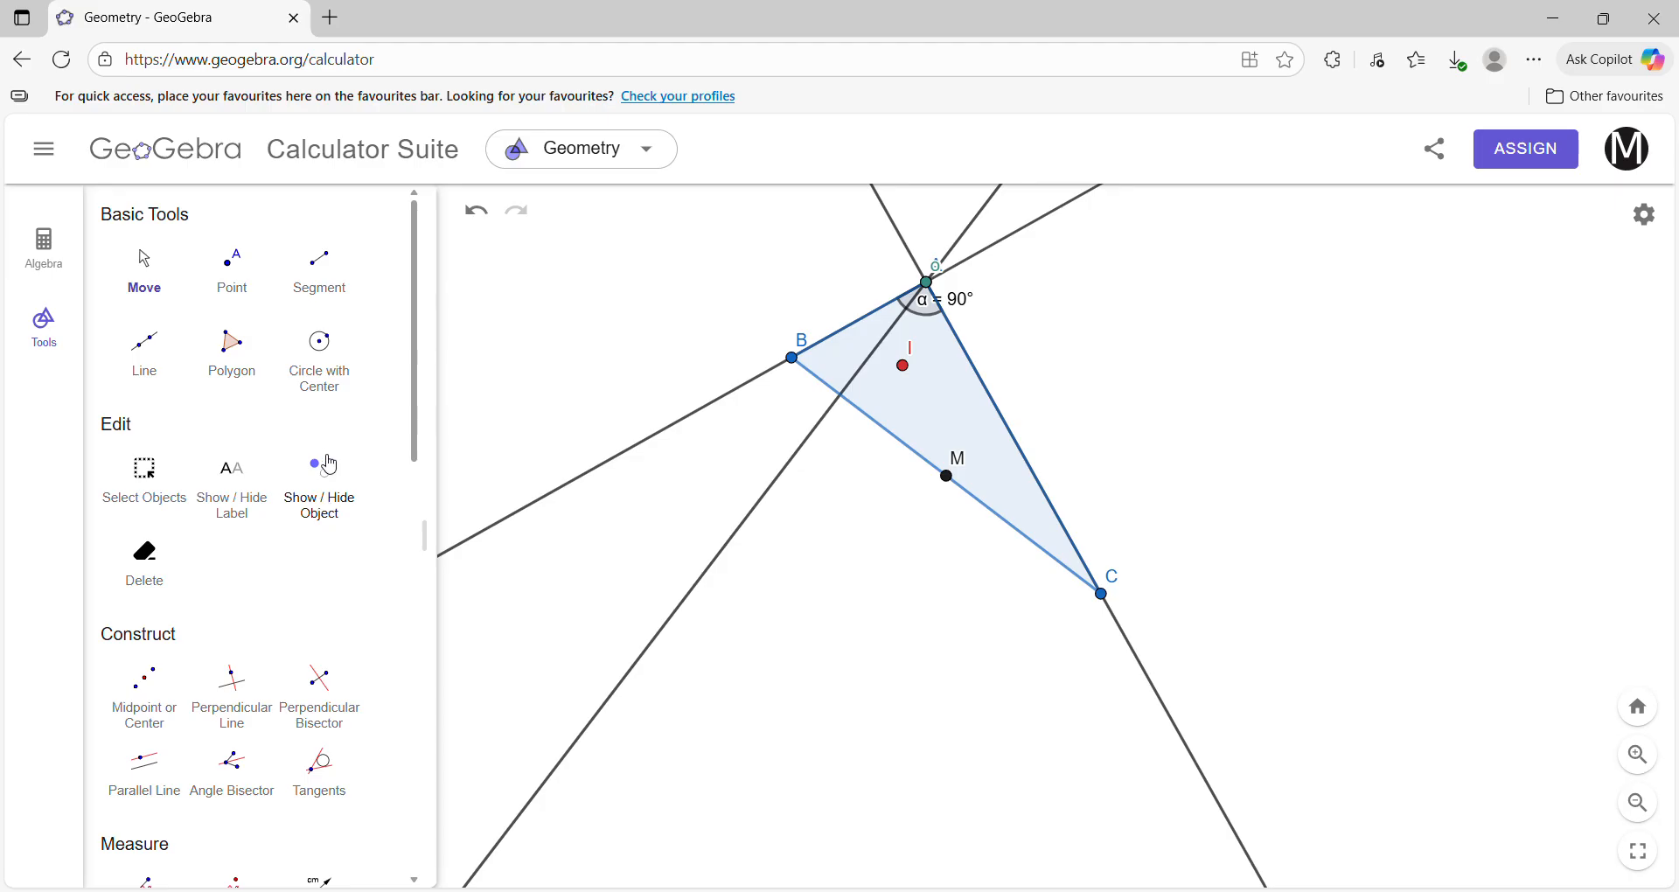
# Step: Hide the three altitude lines of the triangle, keeping the triangle and its labelled centre points shown
pyautogui.click(326, 503)
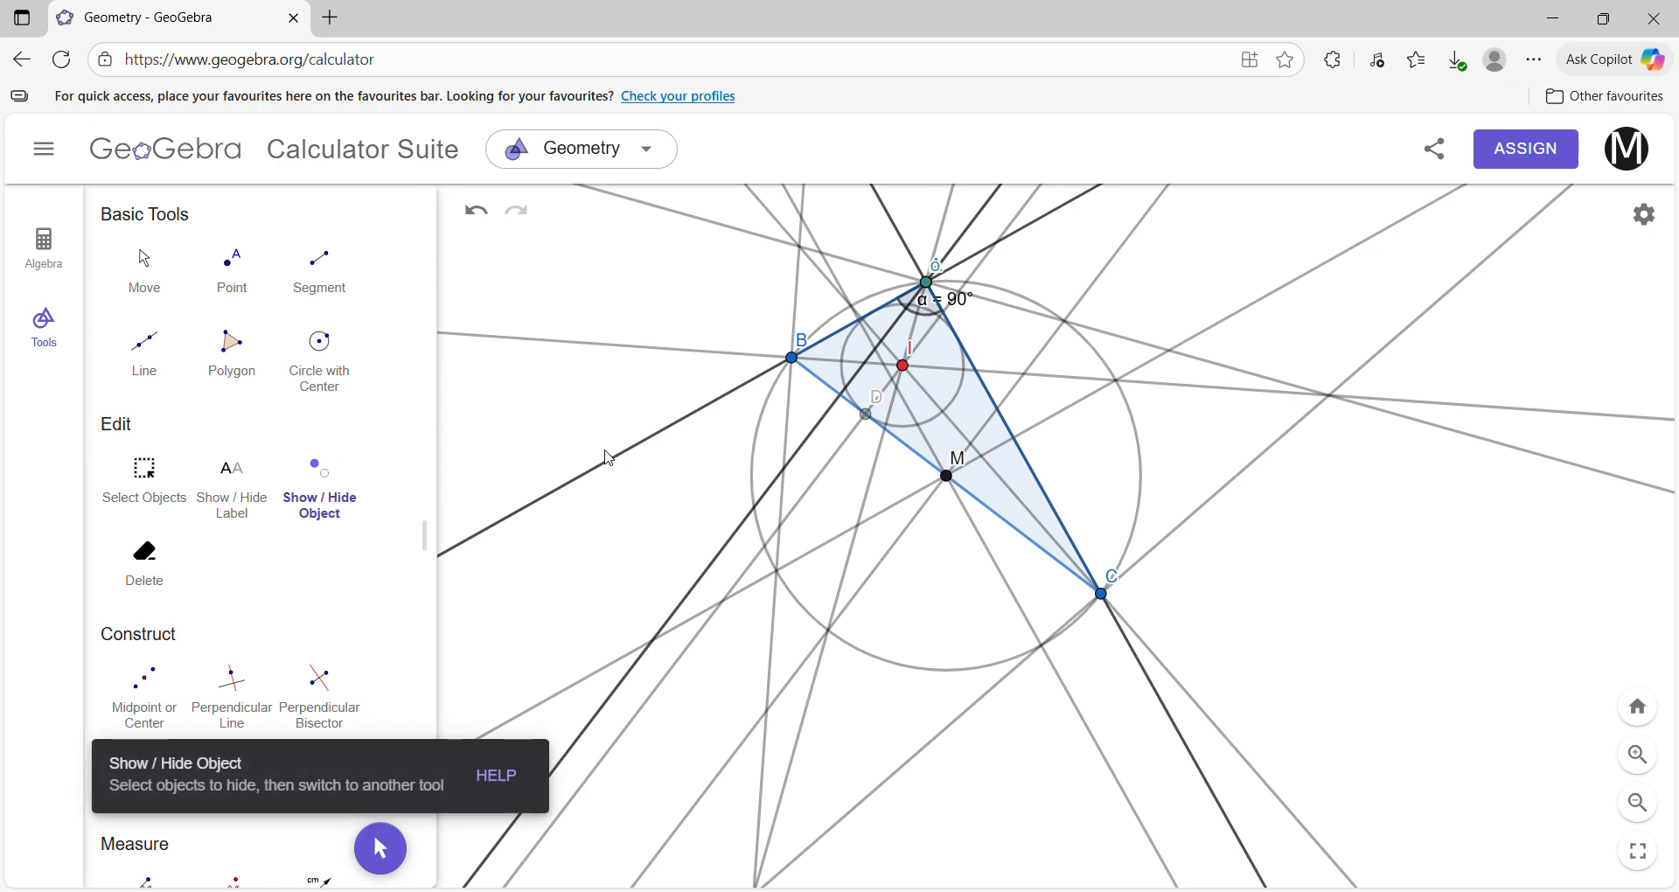
pyautogui.click(612, 459)
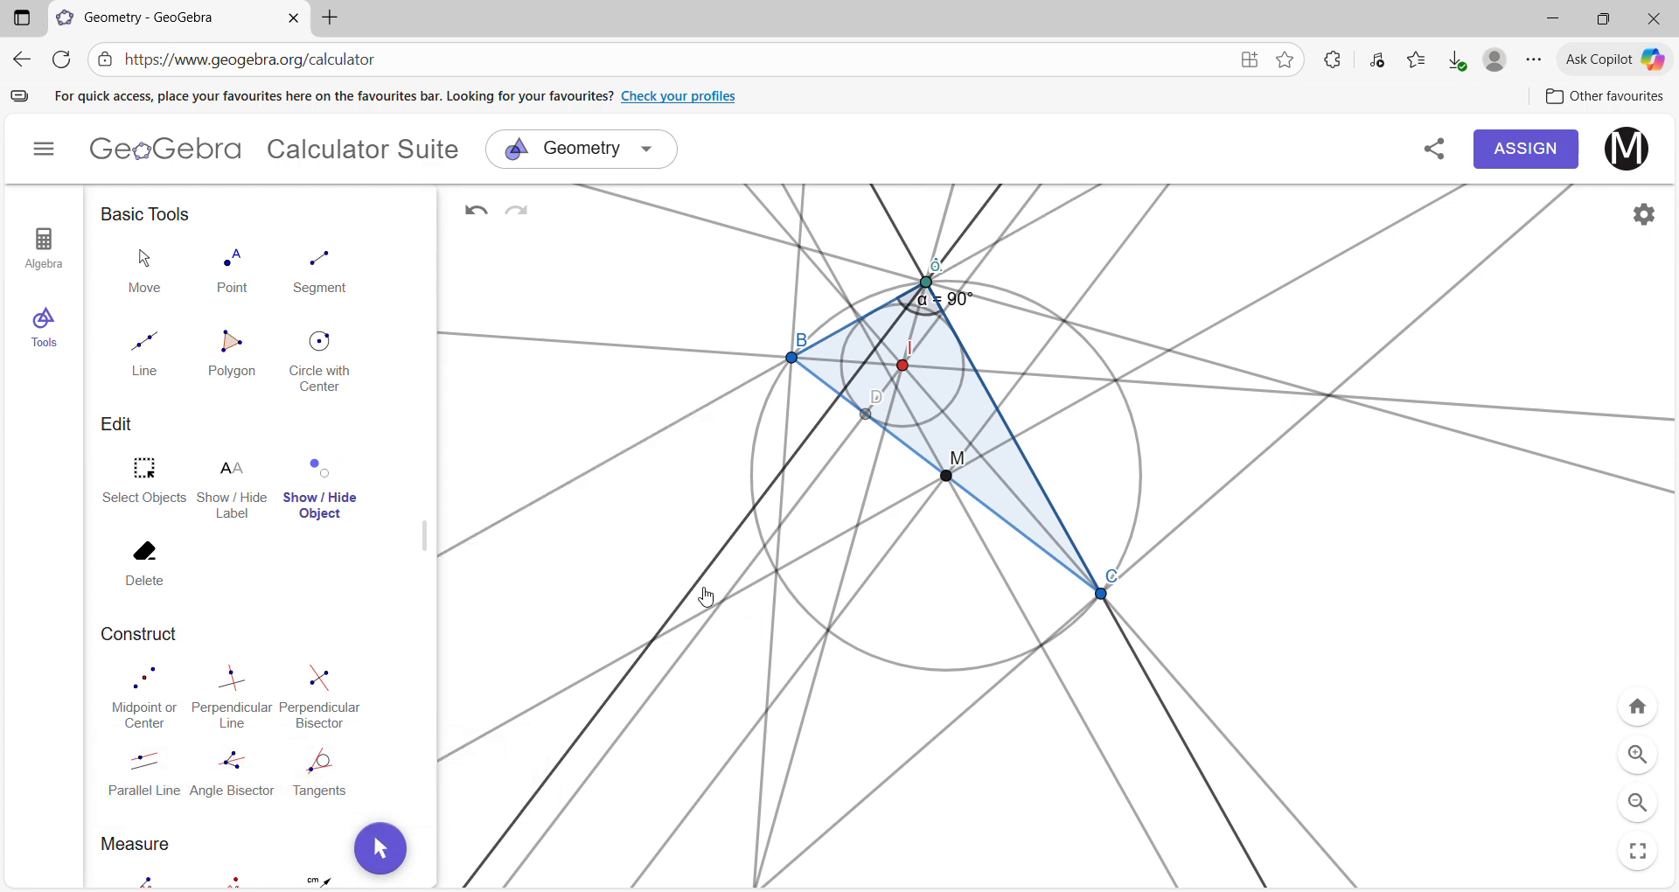
pyautogui.click(709, 598)
pyautogui.click(1211, 785)
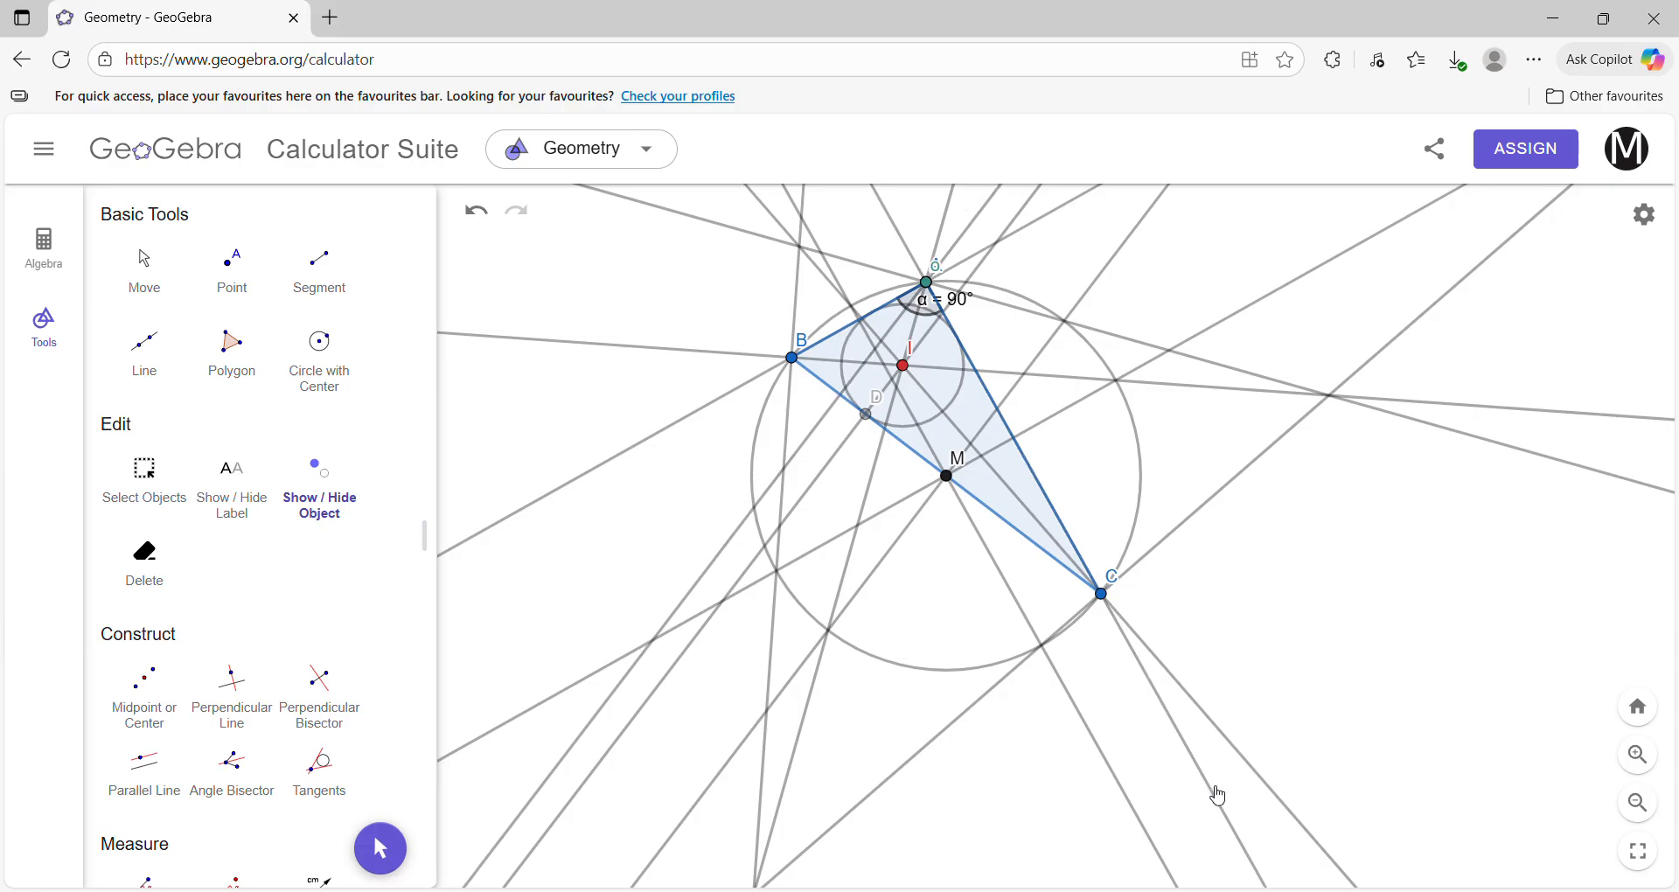
pyautogui.click(156, 267)
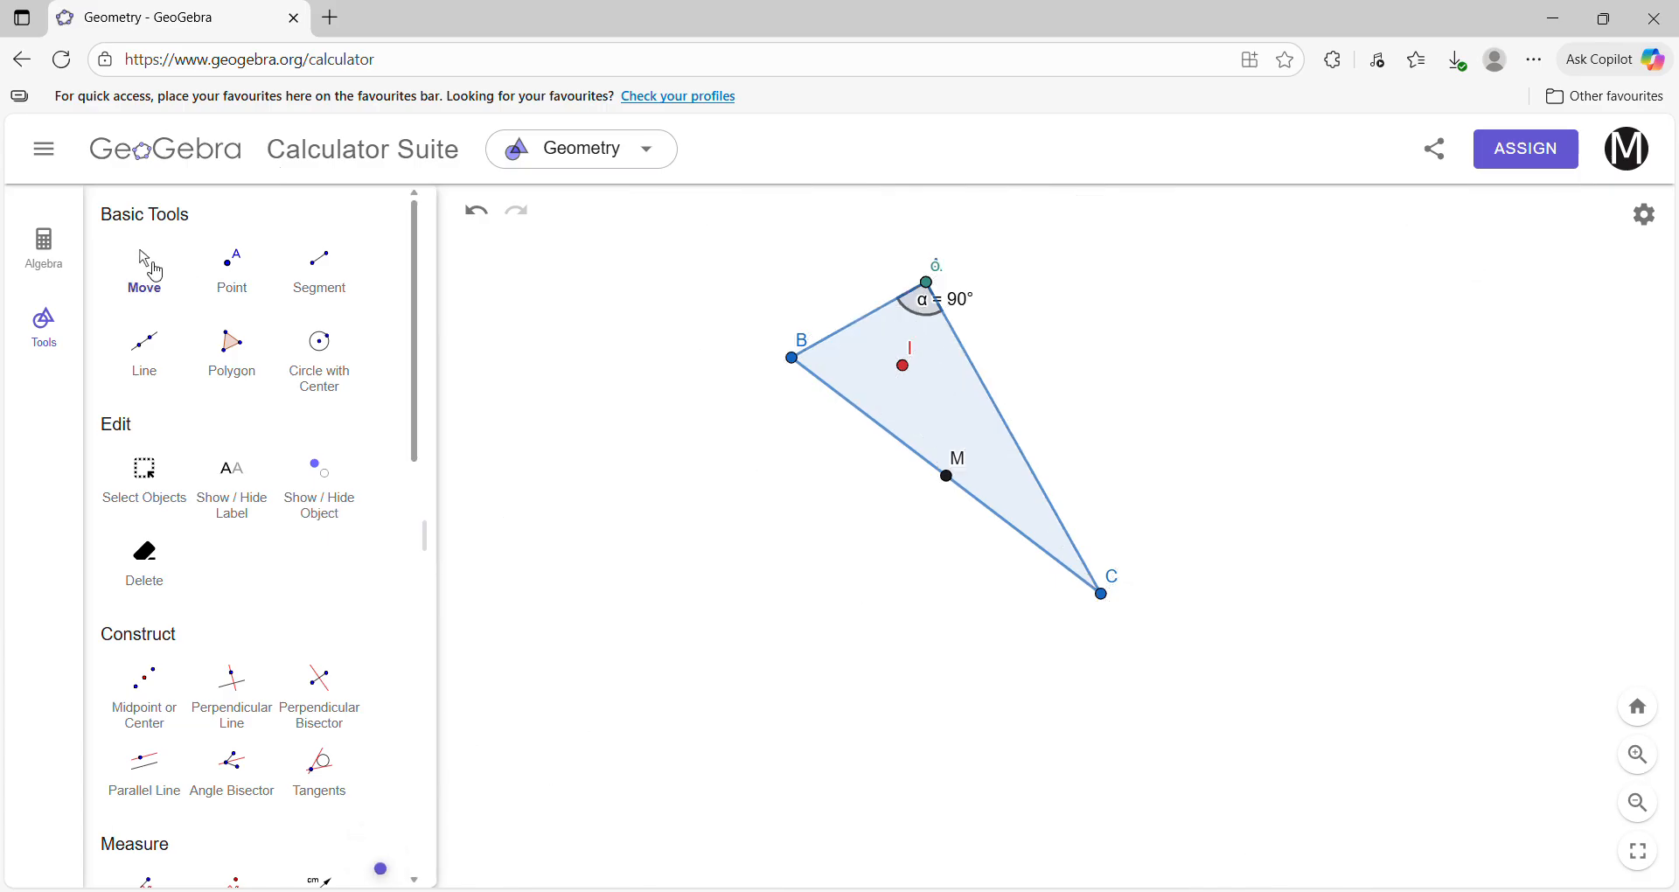